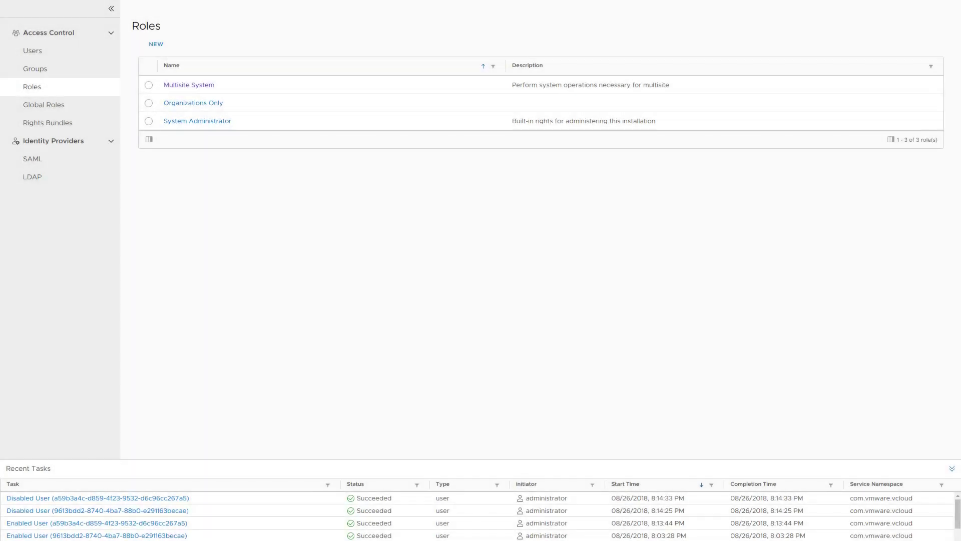
Start a new role named "New Role" with the description "Foop Farp".
left_click(158, 45)
type("New Role")
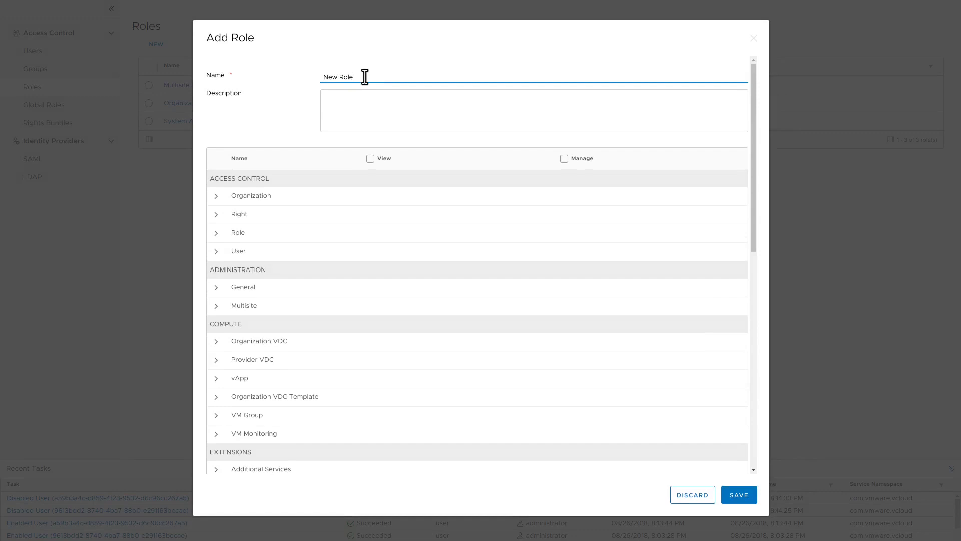
key("Tab")
type("Foop Farp")
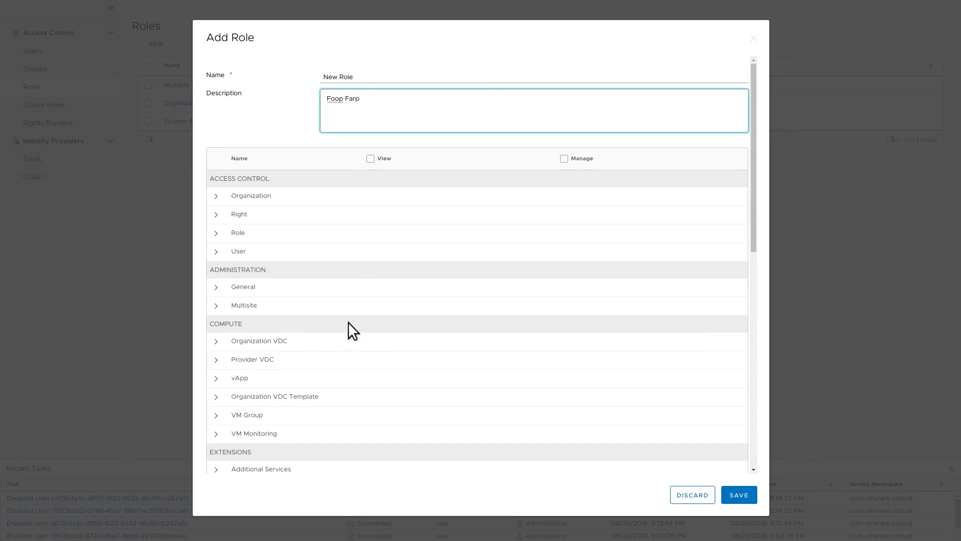
Try granting the View and Manage rights of the Right category under Access Control.
left_click(216, 251)
double_click(385, 275)
left_click(215, 215)
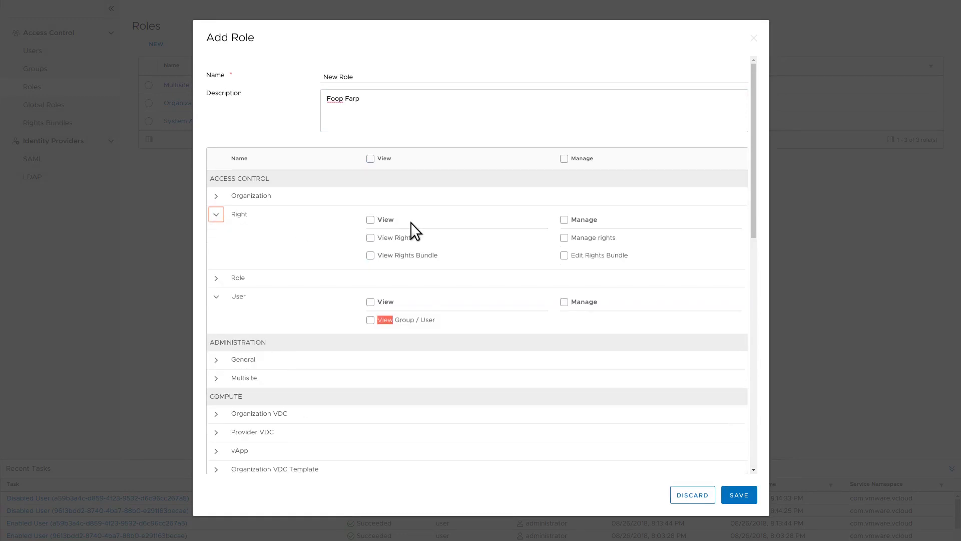
left_click(386, 223)
left_click(586, 221)
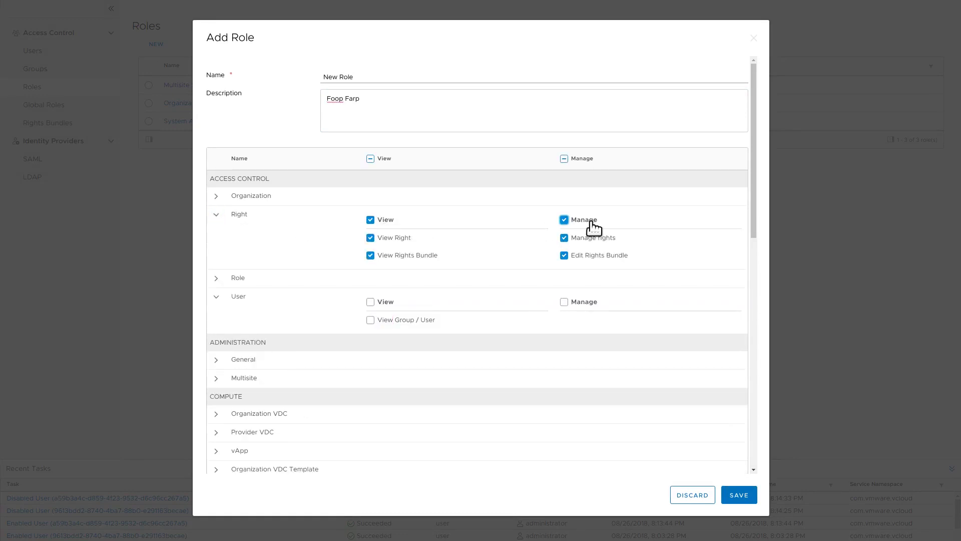
left_click(592, 222)
Grant the new role all View rights across every category, leave all Manage rights unselected, and save it.
left_click(370, 158)
left_click(582, 160)
left_click(582, 161)
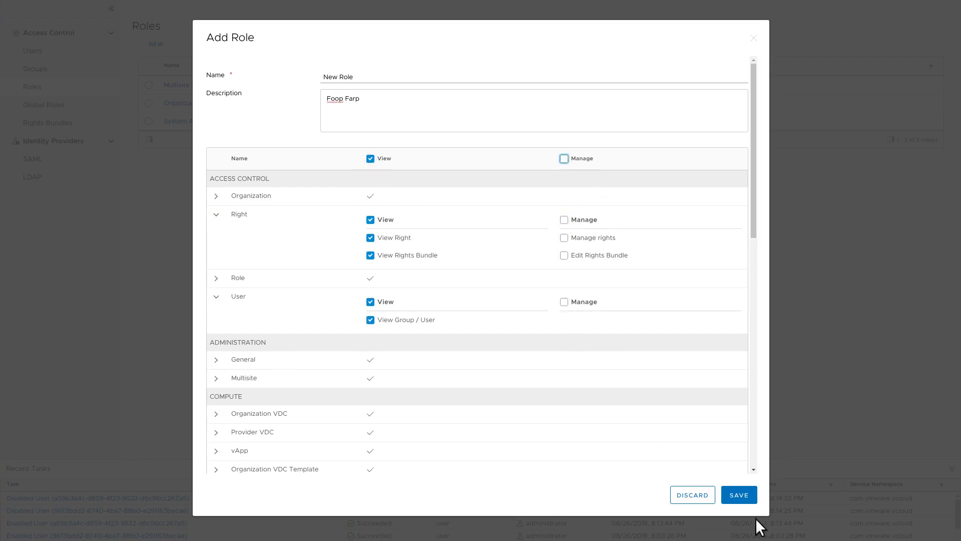
left_click(741, 496)
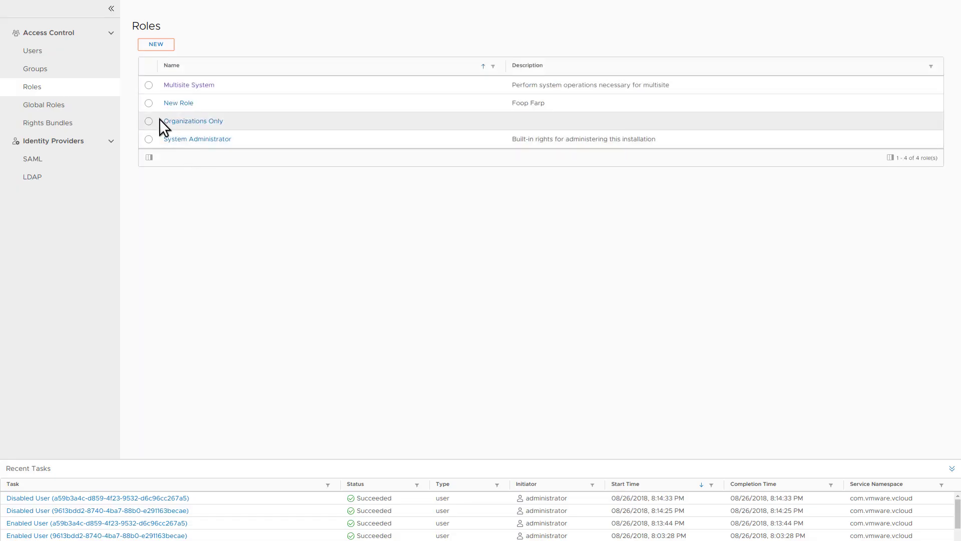
Open the details of "New Role" from the roles list to review its rights.
left_click(148, 86)
left_click(149, 103)
left_click(149, 121)
left_click(176, 103)
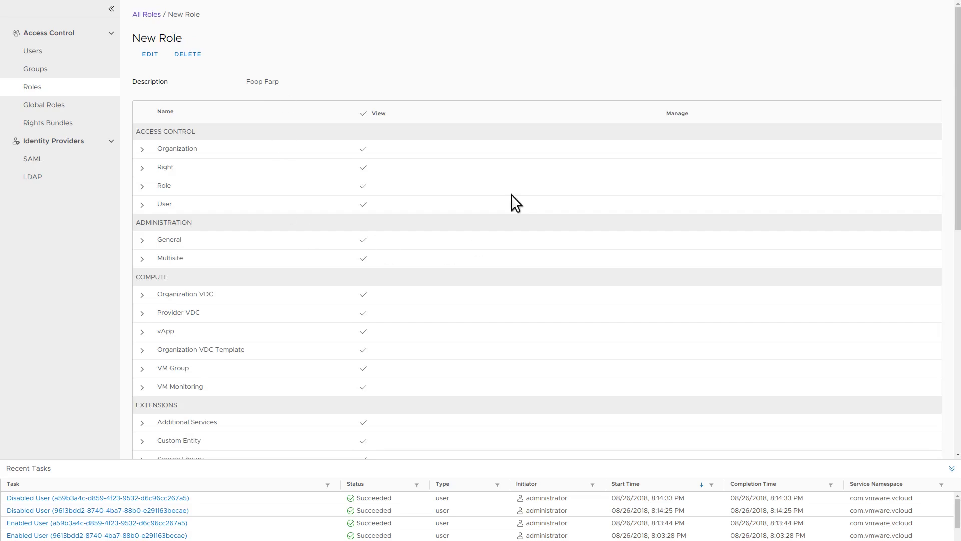
Edit "New Role" to add the Organization right "Manage default settings for new Organizations" and save the role.
left_click(149, 55)
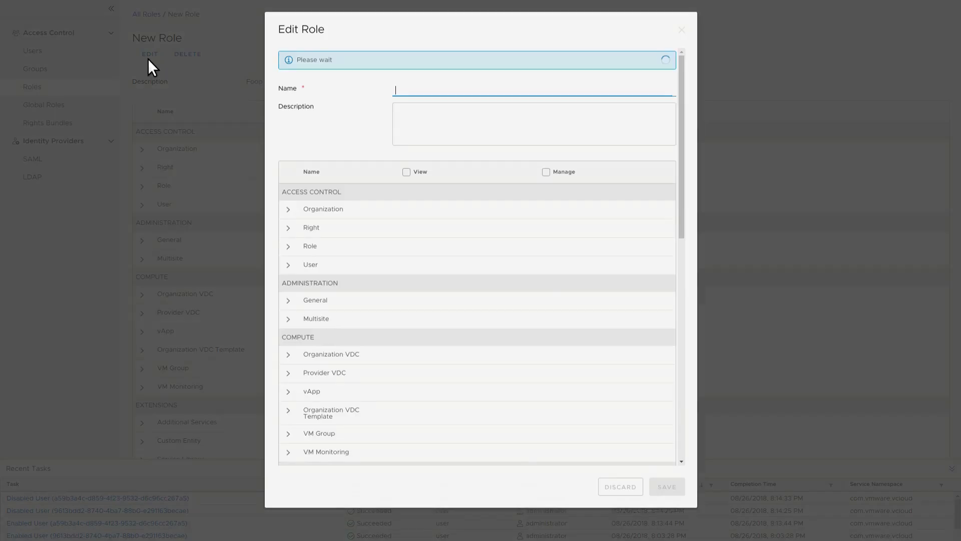
left_click(289, 197)
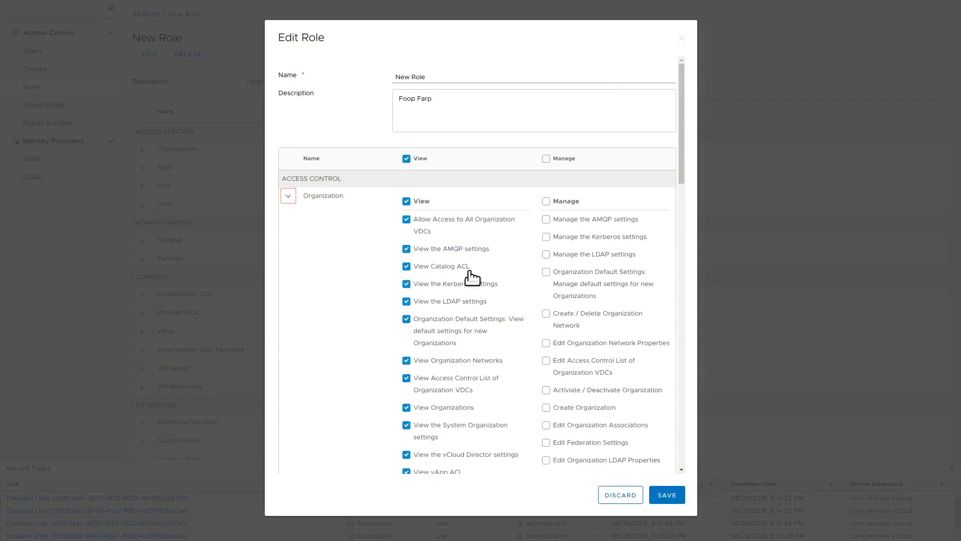
left_click(563, 284)
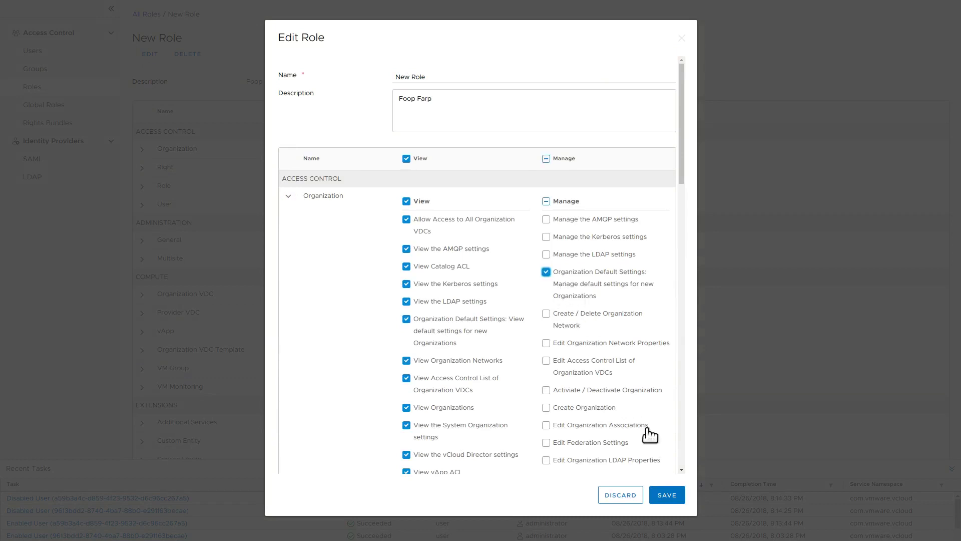
left_click(666, 484)
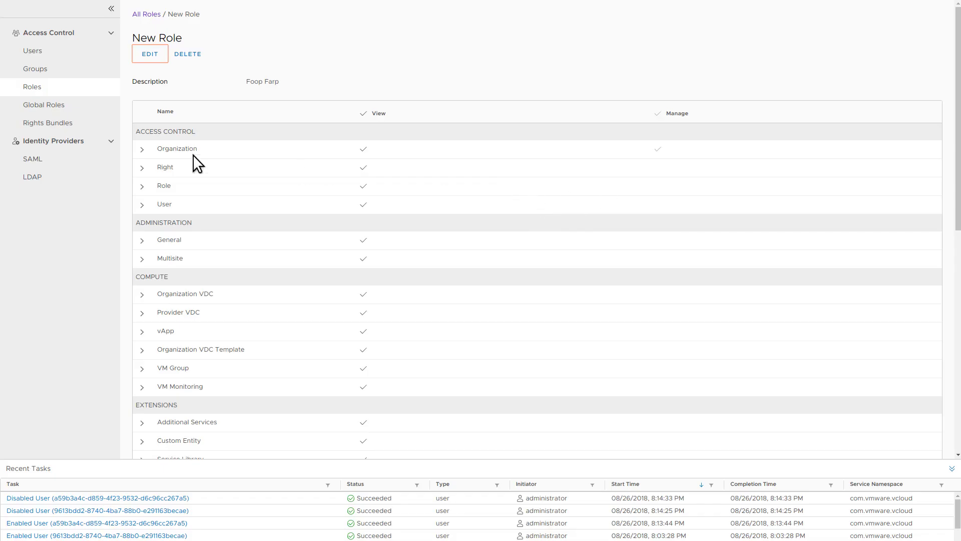
Review the Organization rights of "New Role" and delete the role.
left_click(142, 149)
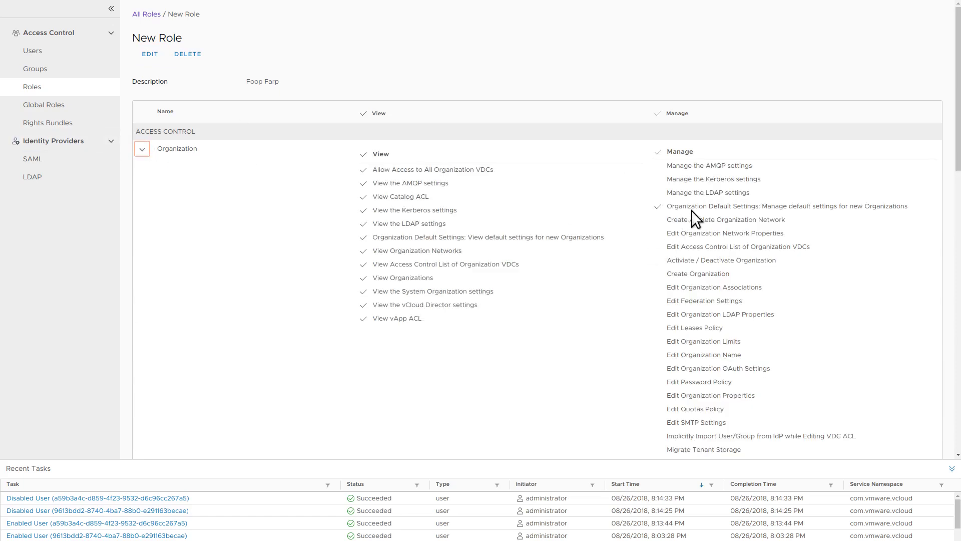
left_click(188, 54)
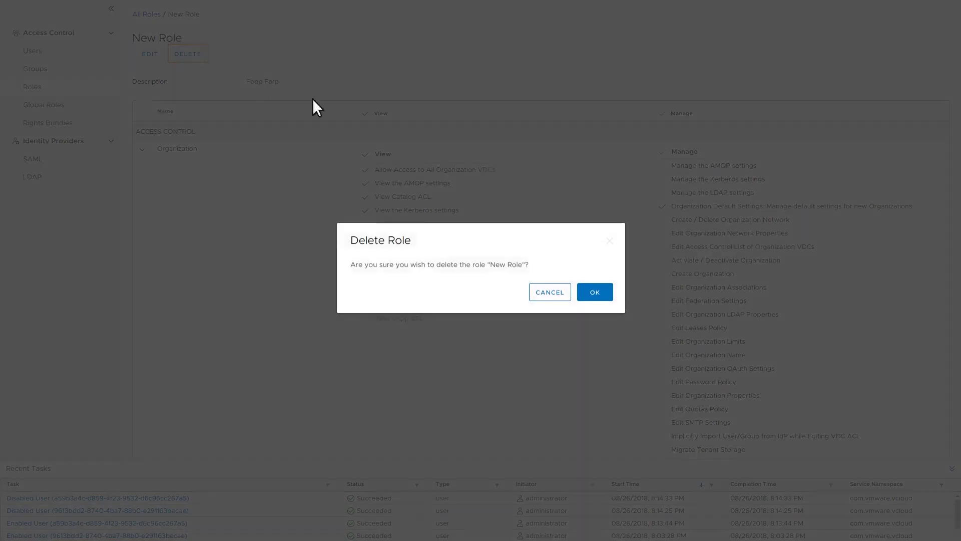
left_click(600, 287)
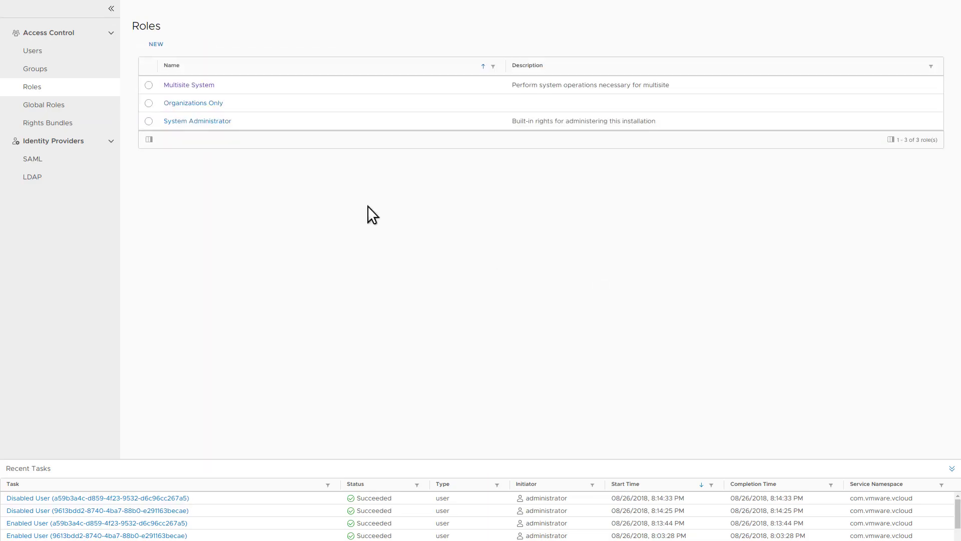
Open a blank Create User form from the users list and examine the roles available for assignment.
left_click(149, 103)
left_click(50, 52)
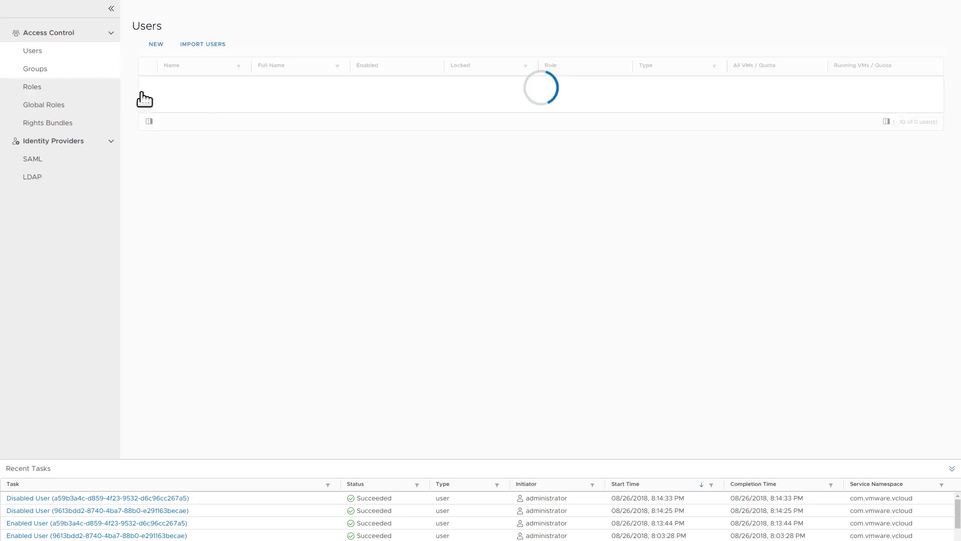
left_click(156, 44)
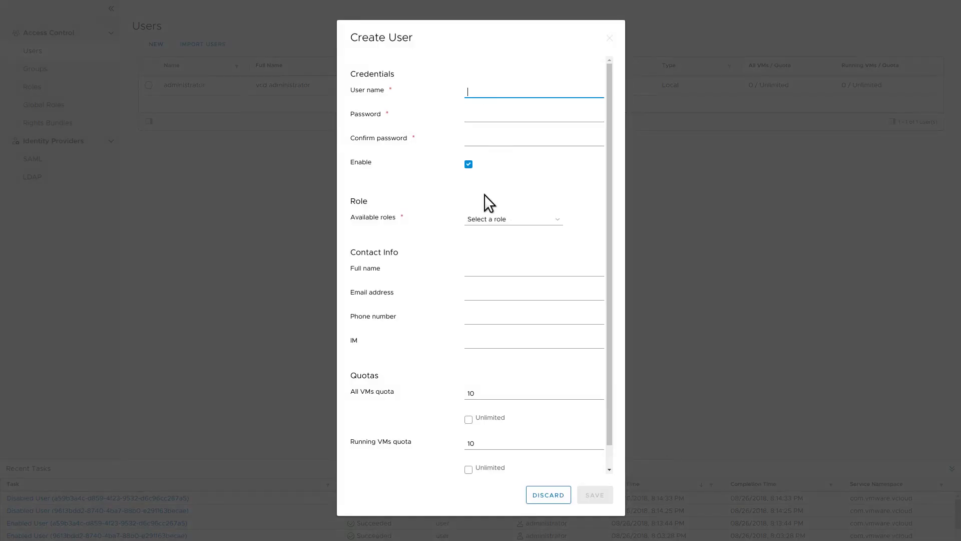
left_click(468, 219)
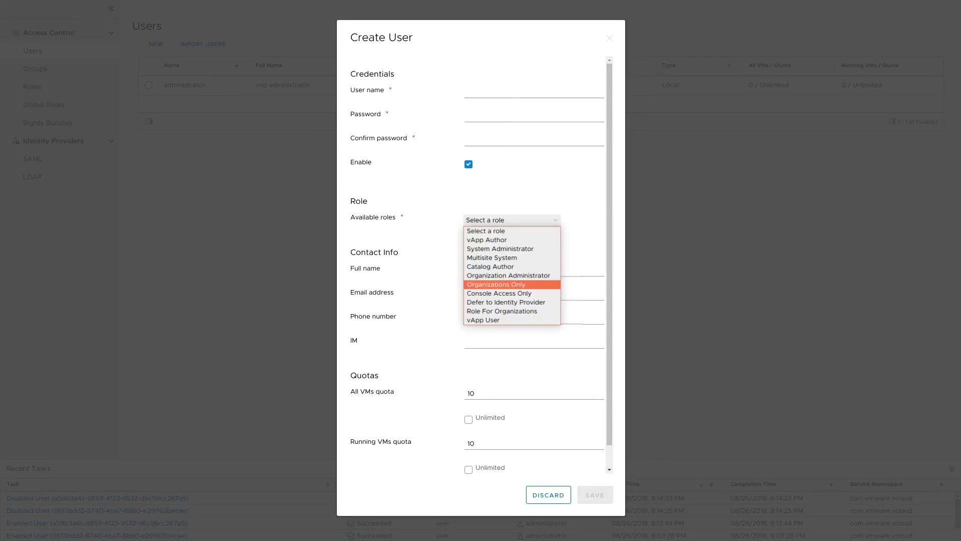
left_click(524, 365)
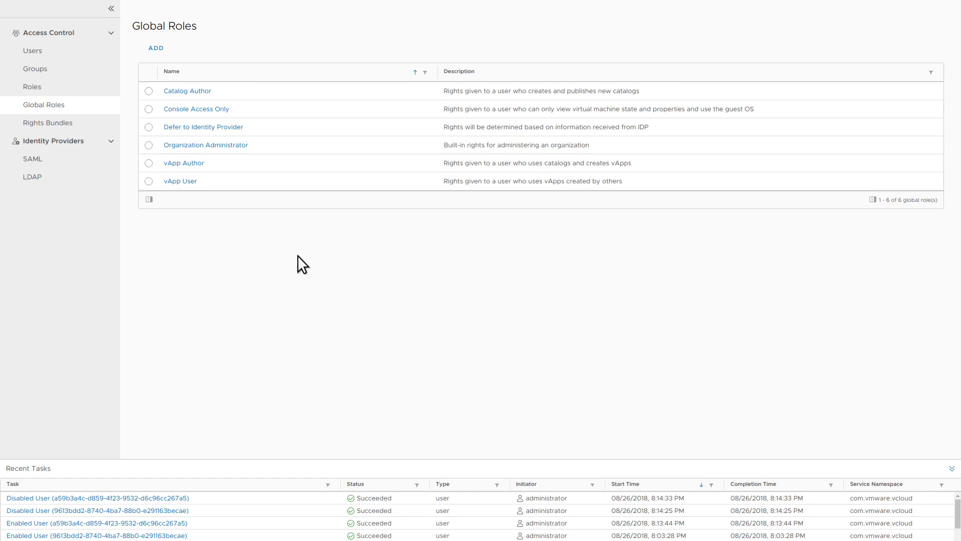
Start a global role named "Role For Organizations" and grant it all Manage rights for Catalog and Catalog Item.
left_click(157, 48)
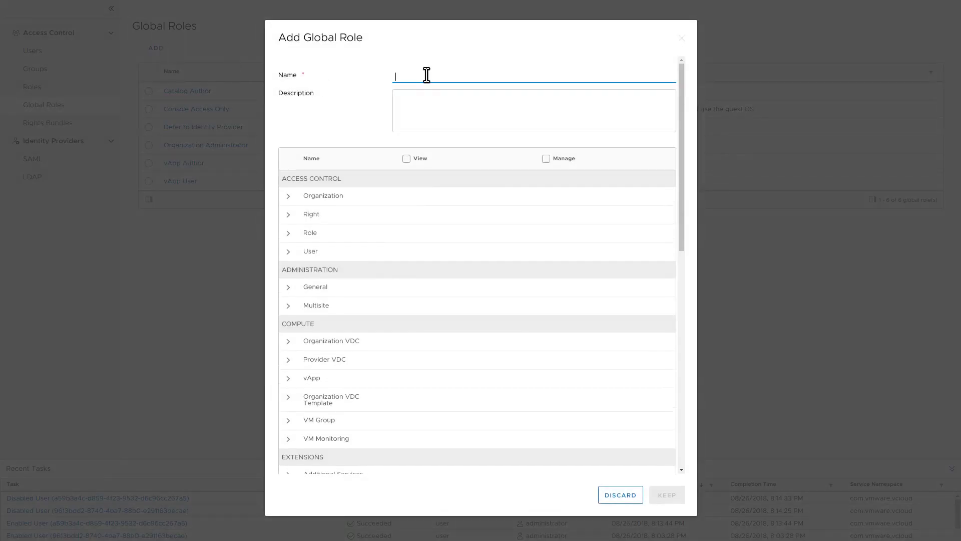
type("Role For Organizations")
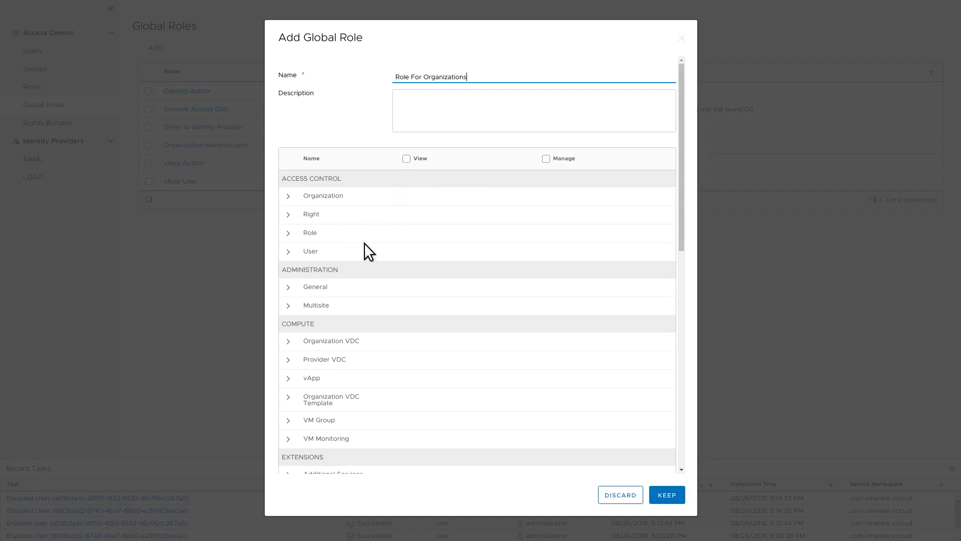
scroll(375, 251, "down", 7)
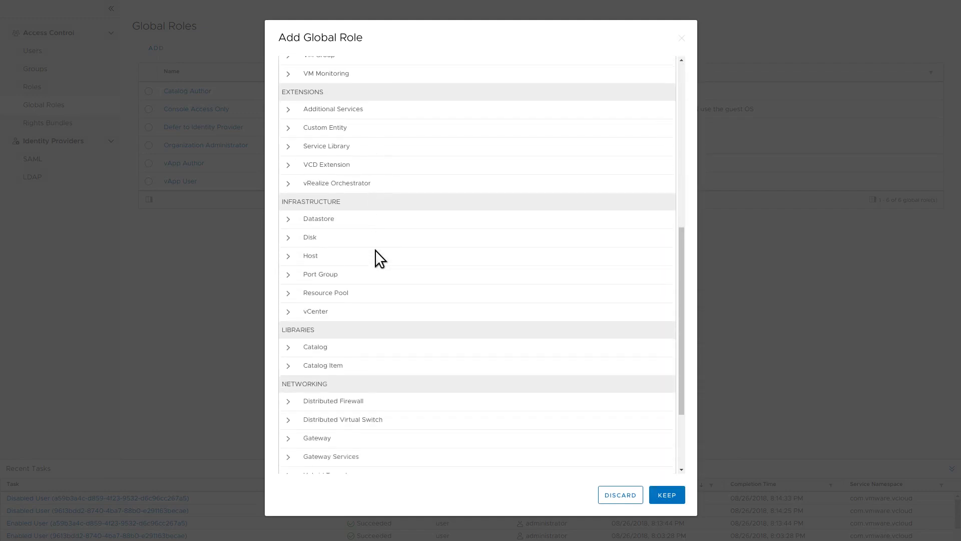
scroll(375, 251, "down", 2)
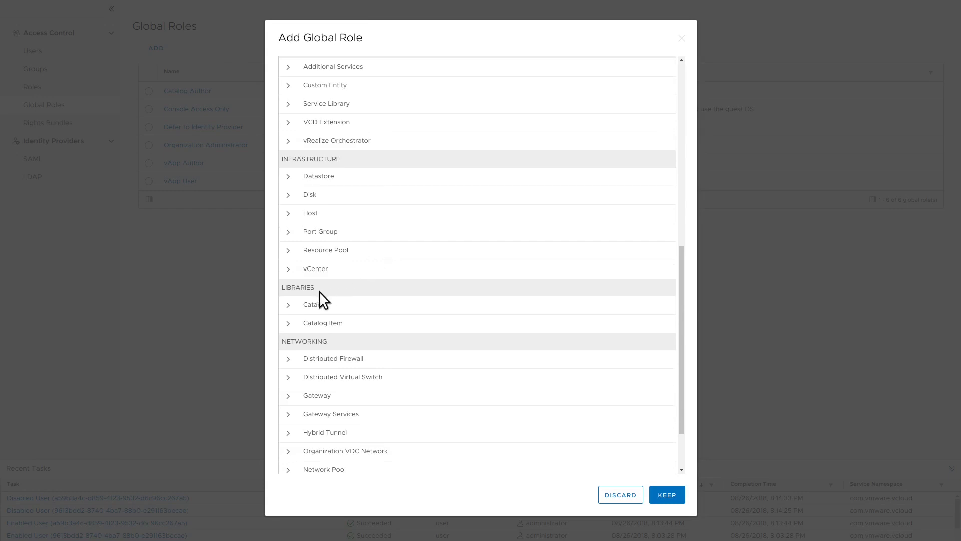
left_click(287, 303)
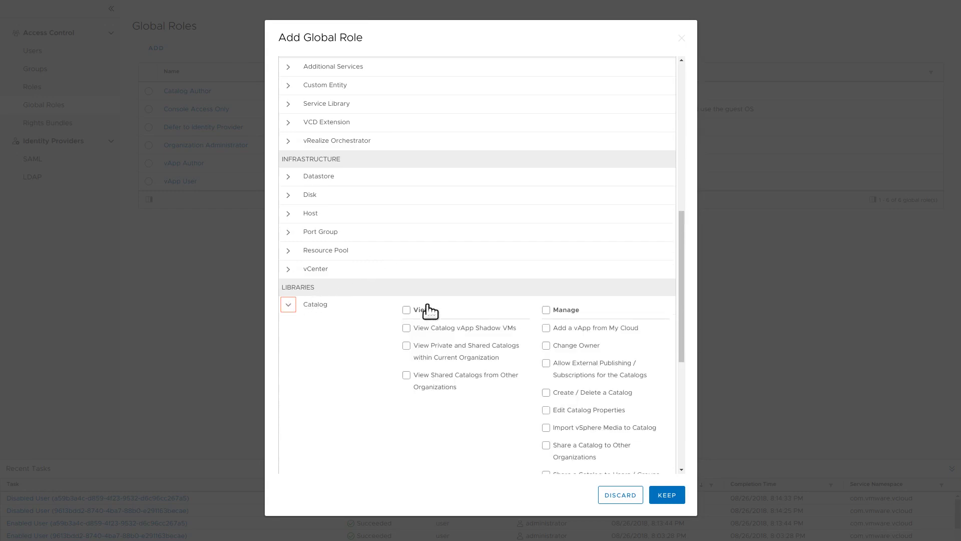
left_click(557, 310)
left_click(288, 305)
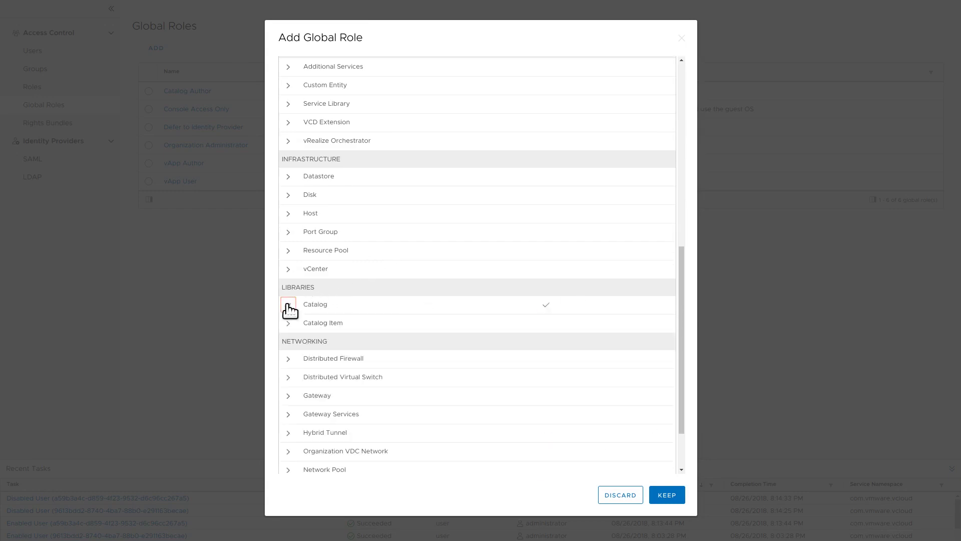
left_click(288, 323)
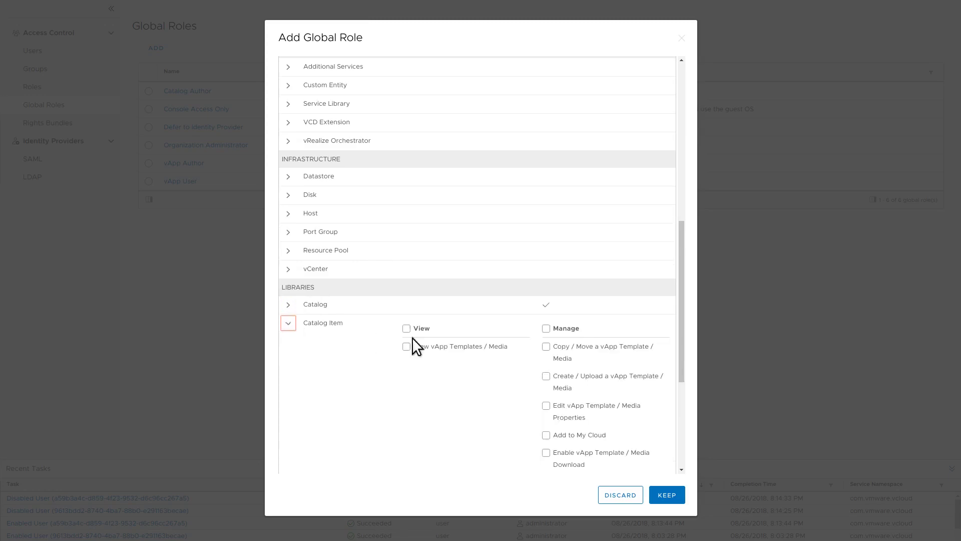
left_click(546, 329)
left_click(289, 323)
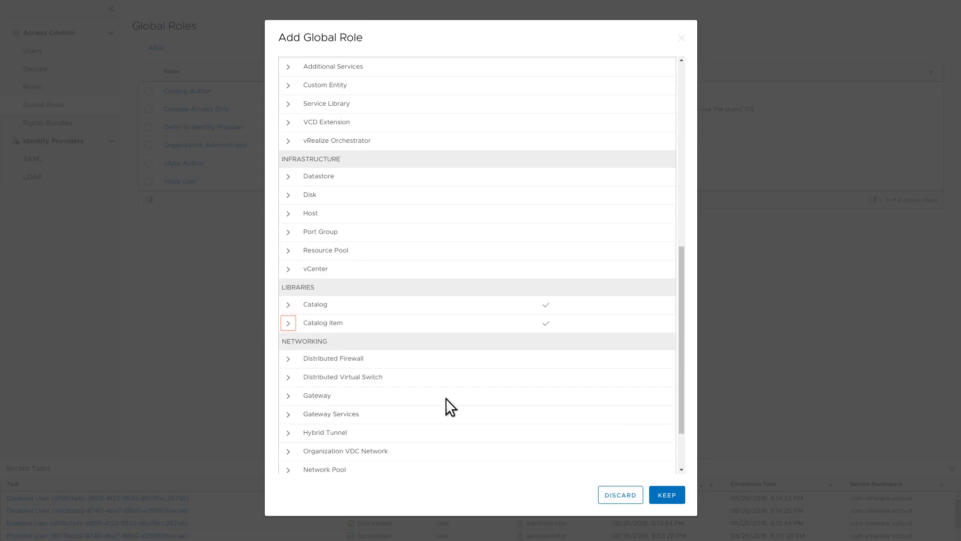
Grant the global role all Manage rights for Gateway and Gateway Services, and save it.
scroll(446, 400, "down", 1)
scroll(445, 407, "down", 1)
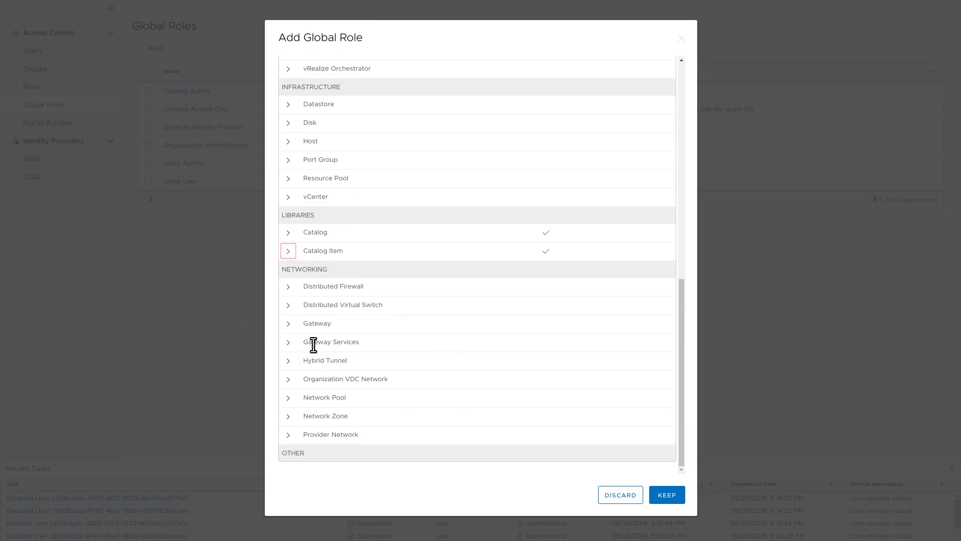
left_click(289, 328)
left_click(562, 329)
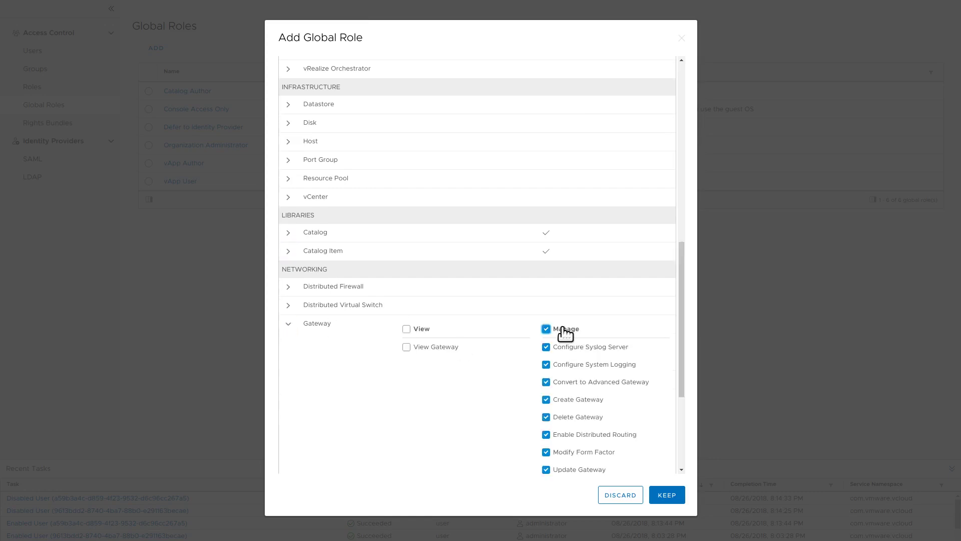
left_click(289, 324)
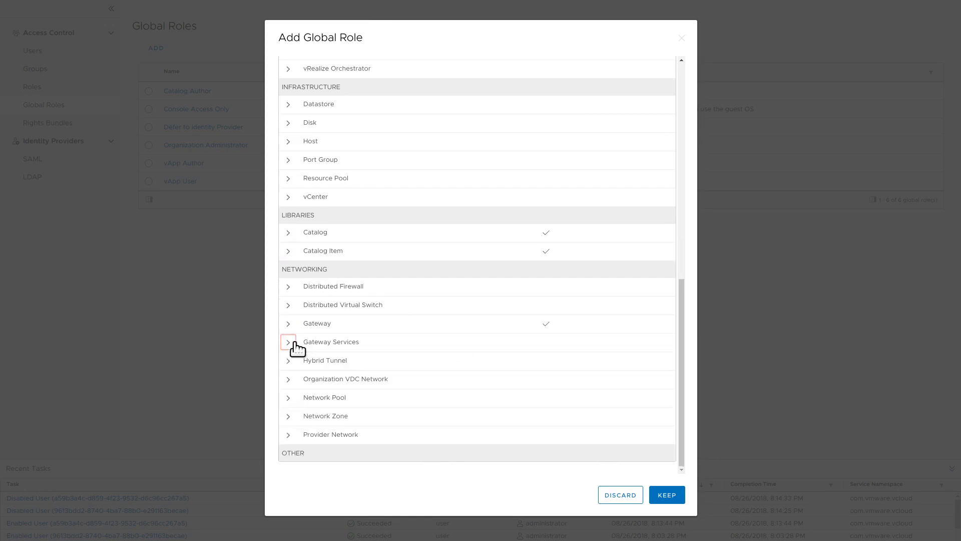
left_click(292, 344)
left_click(564, 348)
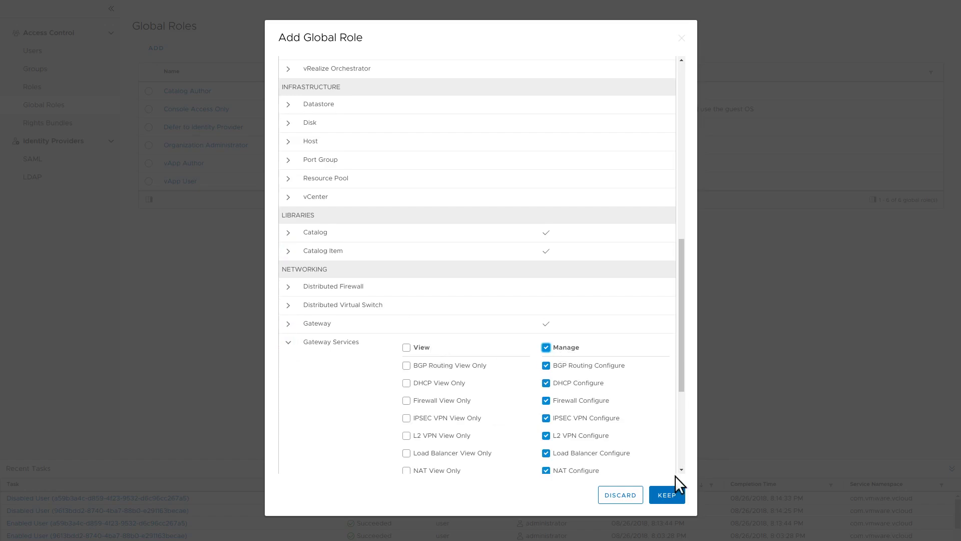
left_click(675, 494)
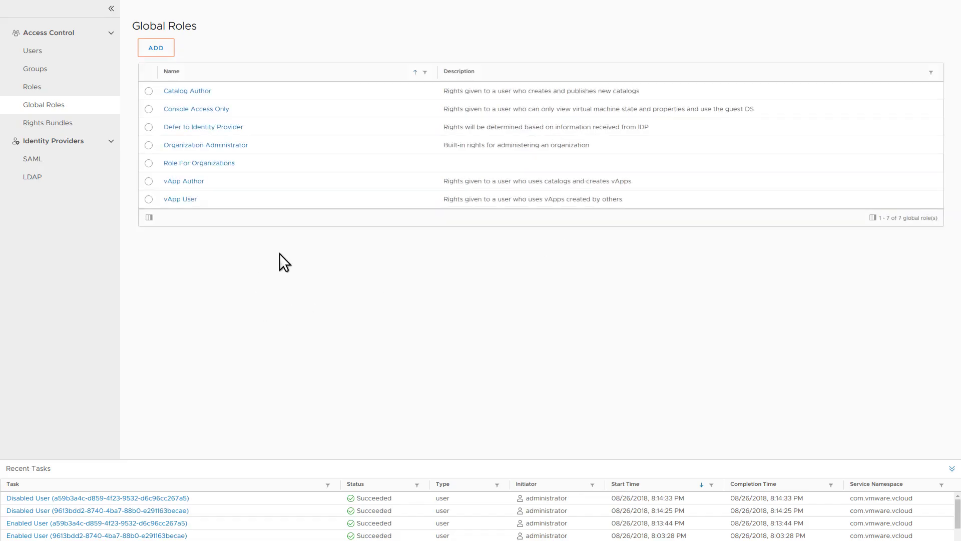
Open the "Role For Organizations" global role and review its assigned rights.
left_click(181, 164)
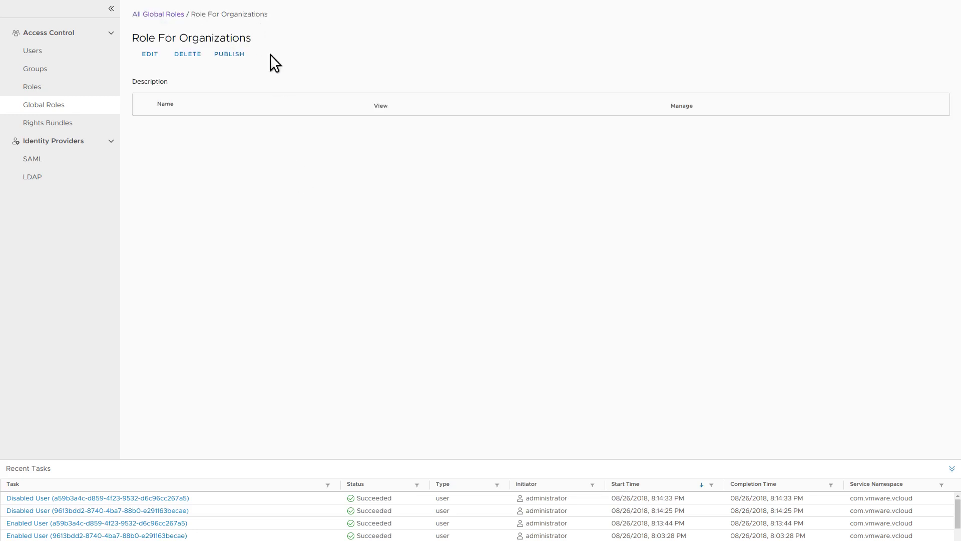
scroll(248, 157, "down", 1)
scroll(243, 148, "down", 8)
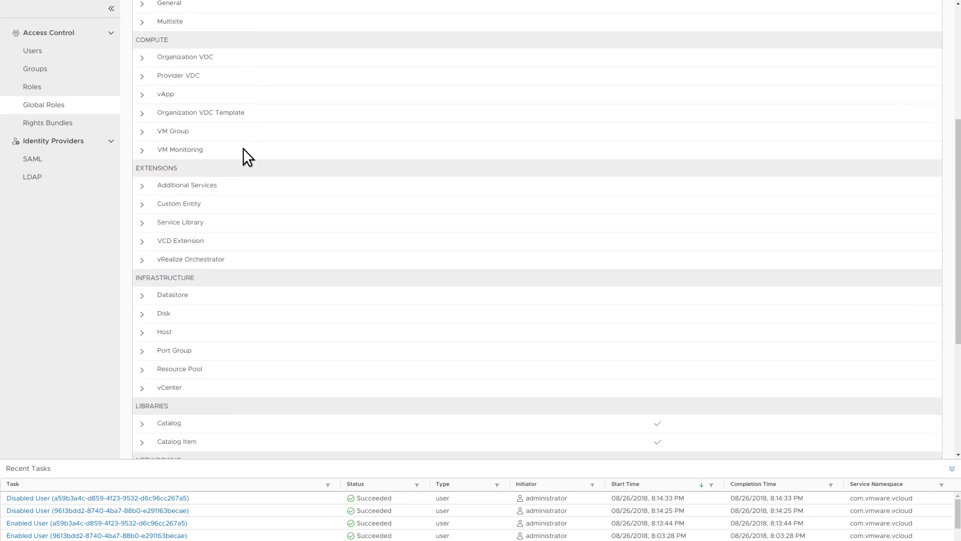
scroll(374, 183, "up", 9)
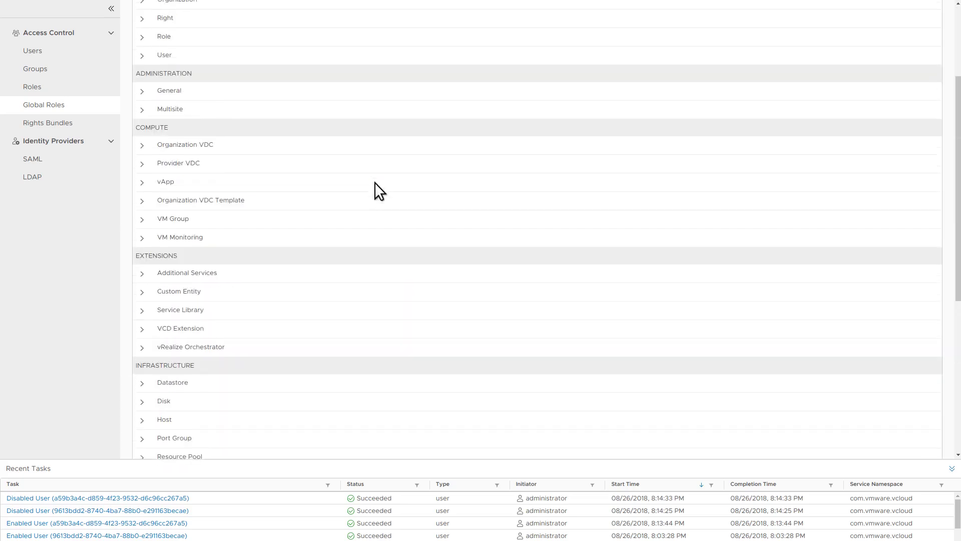
Publish the "Role For Organizations" global role to all tenants and keep the publishing settings.
left_click_drag(369, 183, 228, 45)
left_click(231, 46)
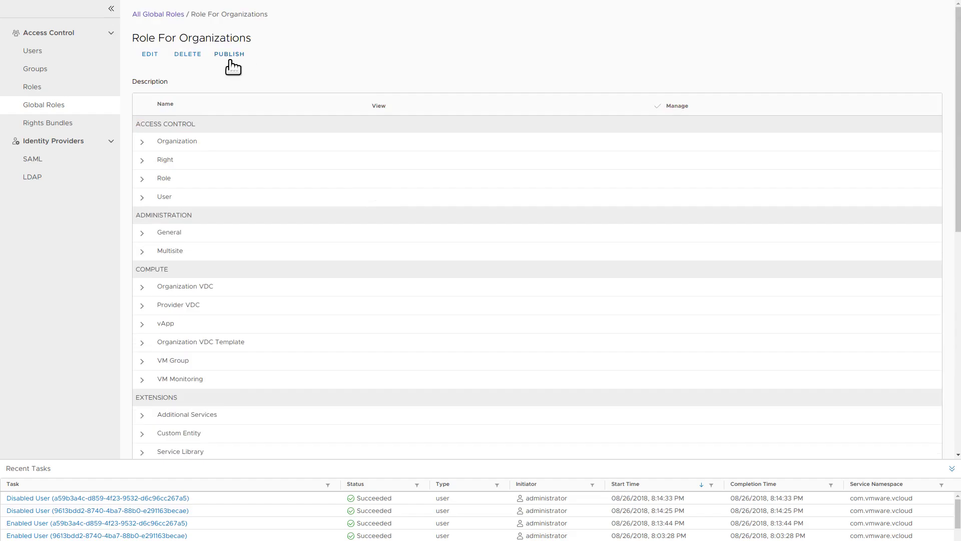
left_click(230, 54)
left_click(478, 131)
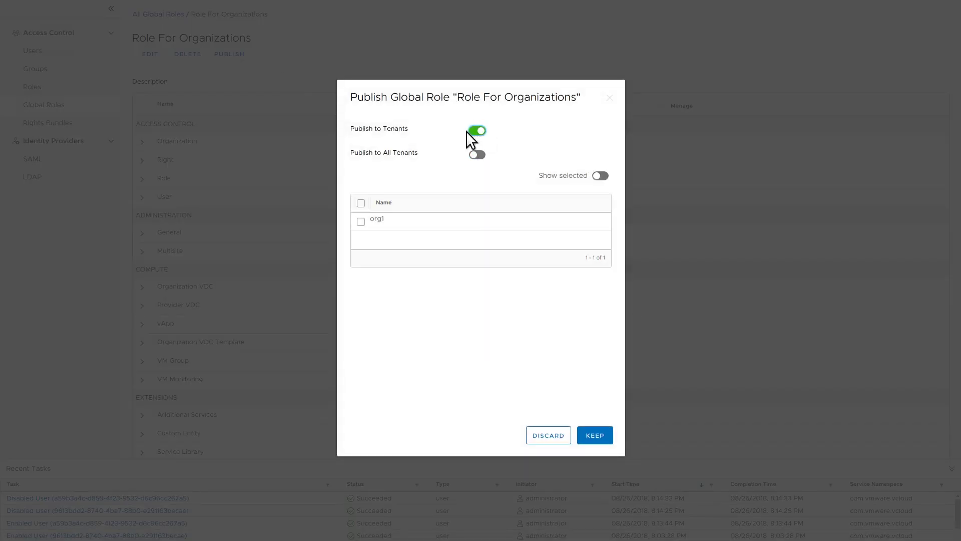
left_click(361, 223)
left_click(361, 221)
left_click(478, 155)
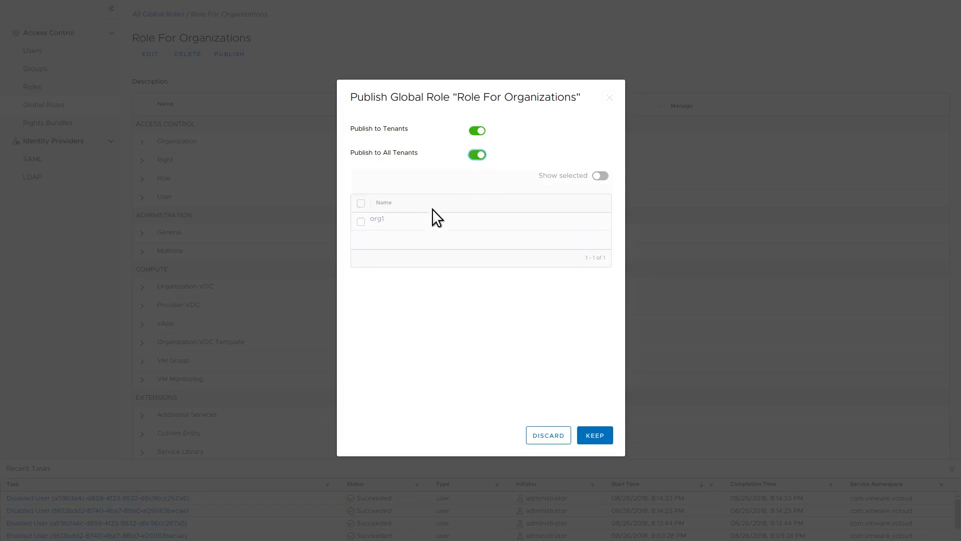
left_click(587, 436)
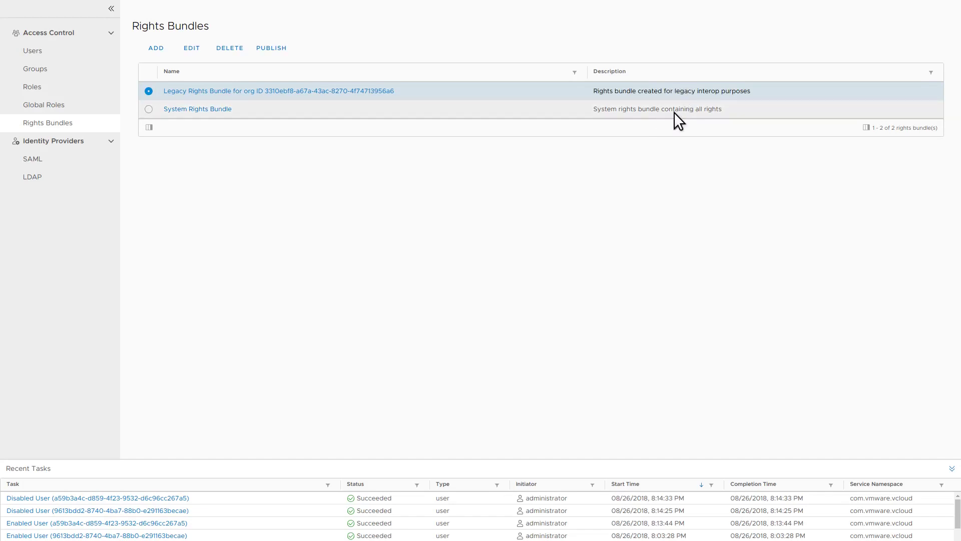
Start a new rights bundle named "Rights For Orgs" with the description "Testing testing".
left_click(154, 49)
left_click(413, 79)
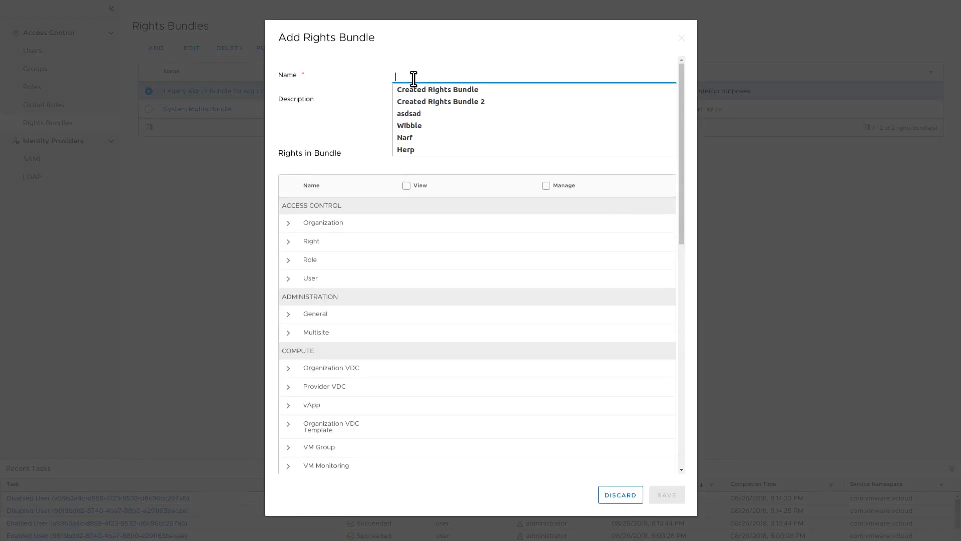
type("Rights For Orgs")
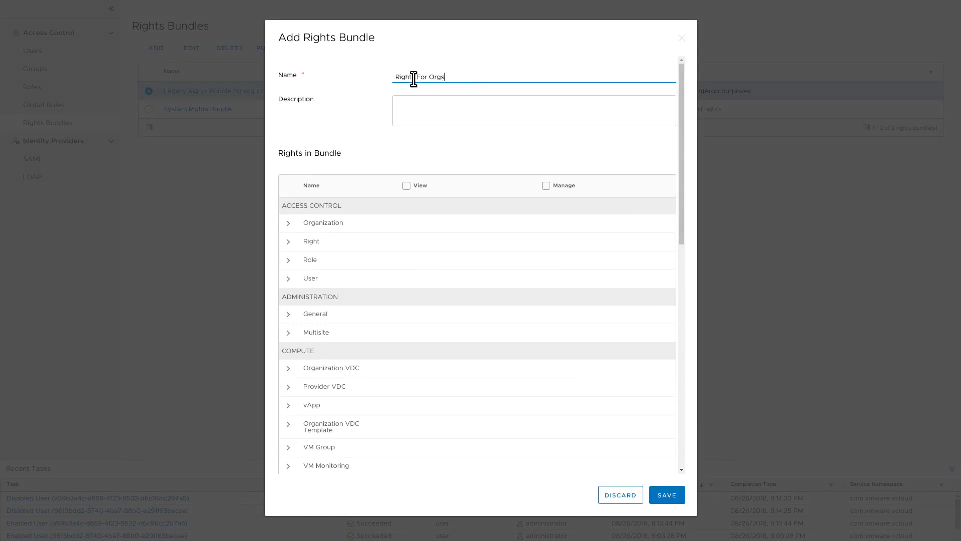
left_click(423, 115)
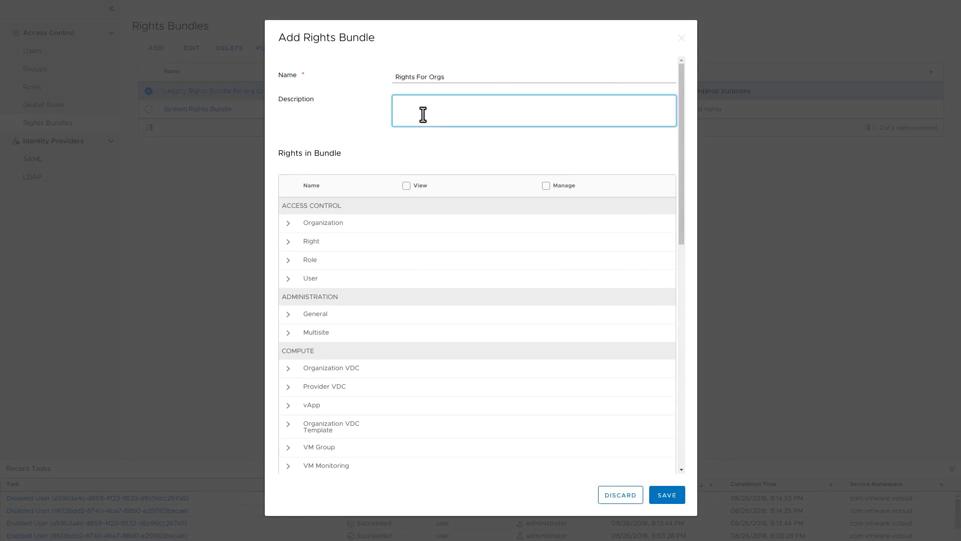
type("Testing testing")
Include all View and Manage rights for General and Multisite under Administration in the new bundle.
left_click(288, 314)
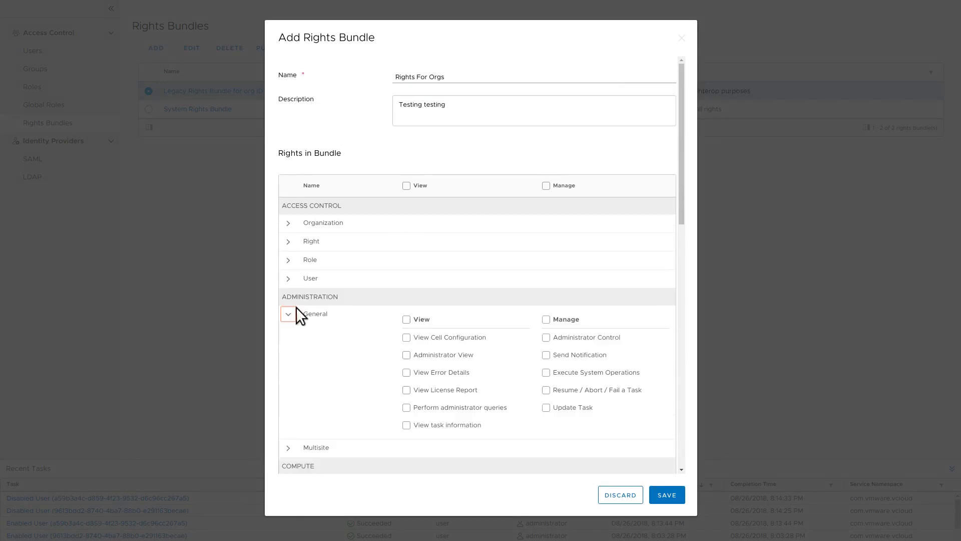
left_click(562, 321)
left_click(406, 319)
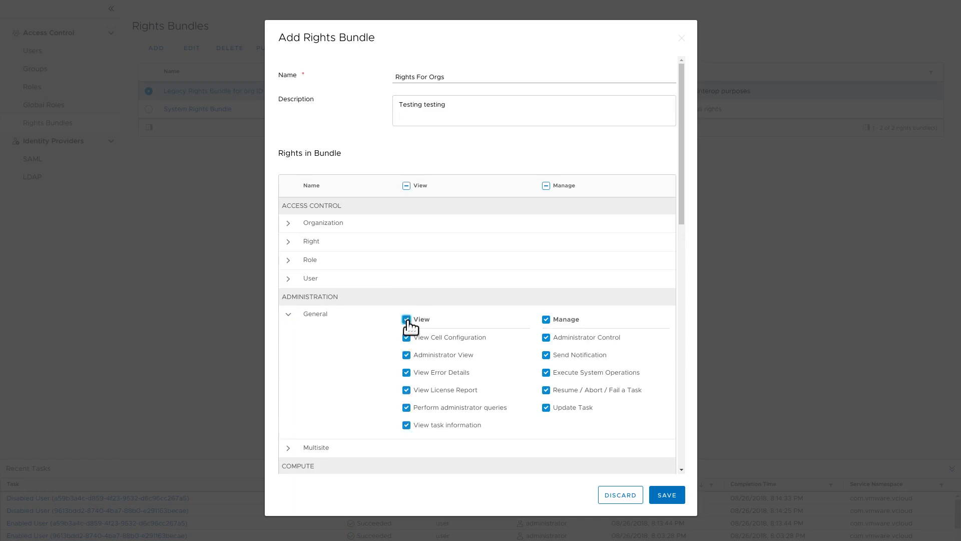
left_click(288, 313)
left_click(288, 333)
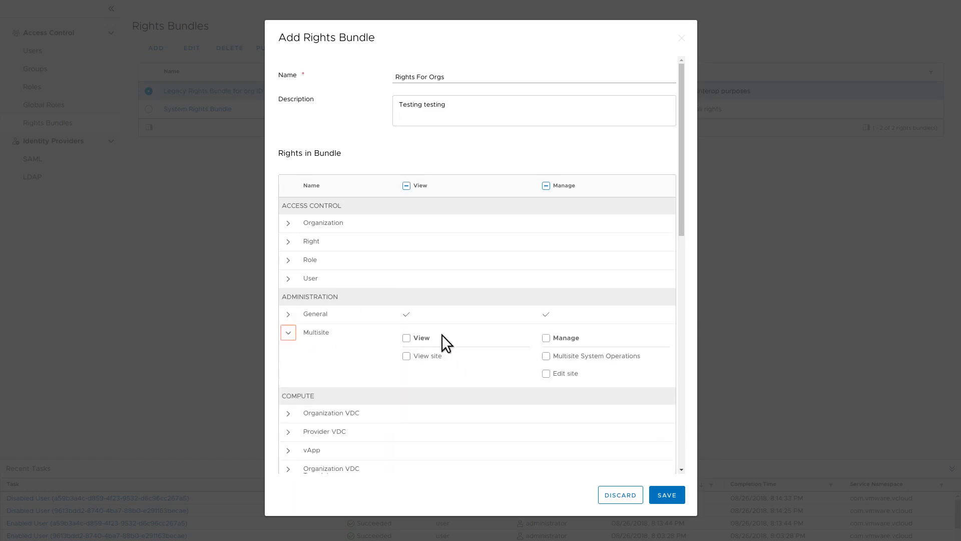
left_click(422, 338)
left_click(562, 337)
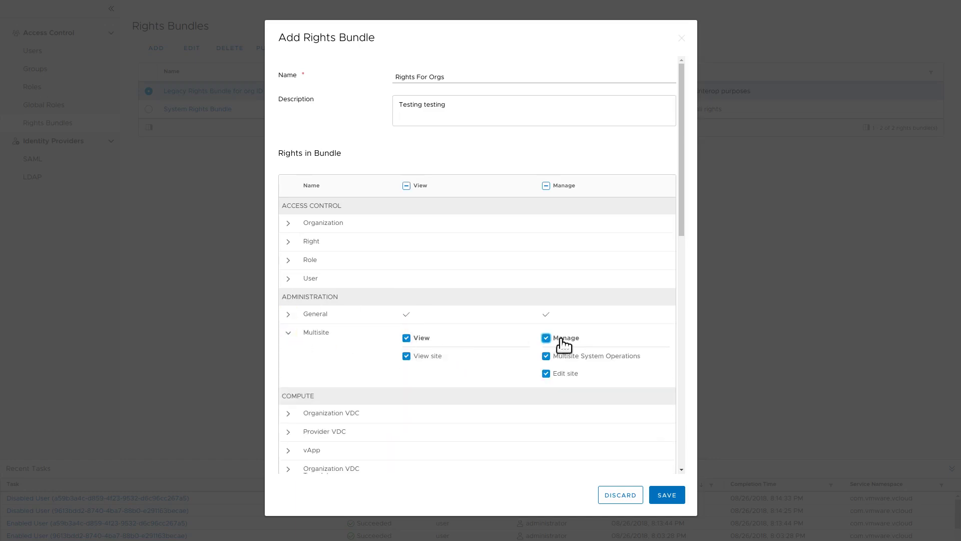
left_click(288, 332)
Include all View and Manage rights for Organization VDC under Compute in the bundle, and save it.
left_click(288, 369)
left_click(406, 373)
left_click(575, 376)
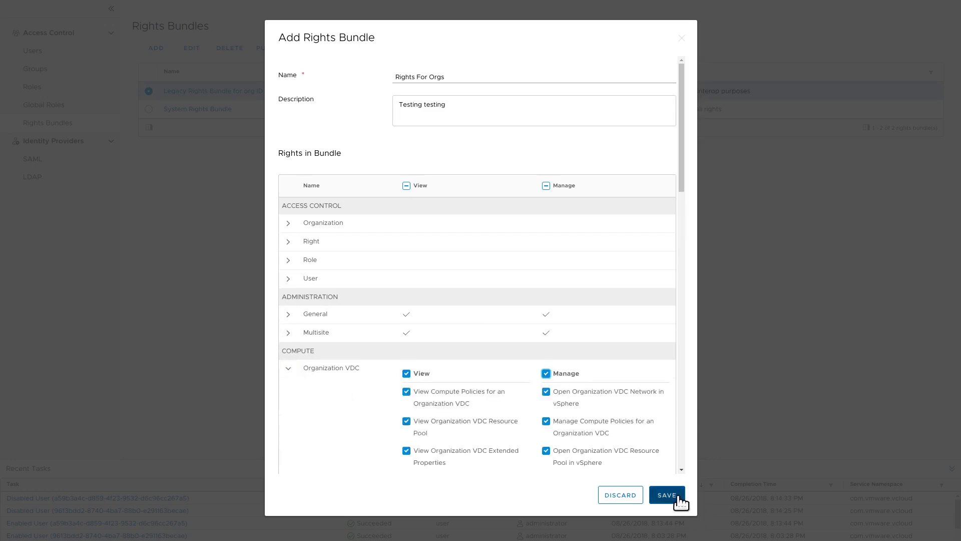
left_click(674, 496)
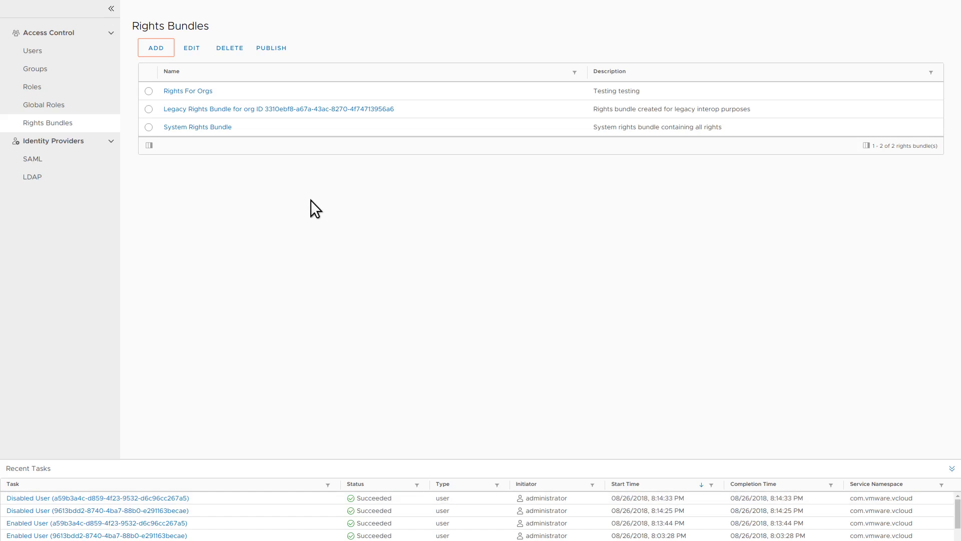
Turn off publishing to tenants for the Legacy Rights Bundle and save the change.
left_click(149, 109)
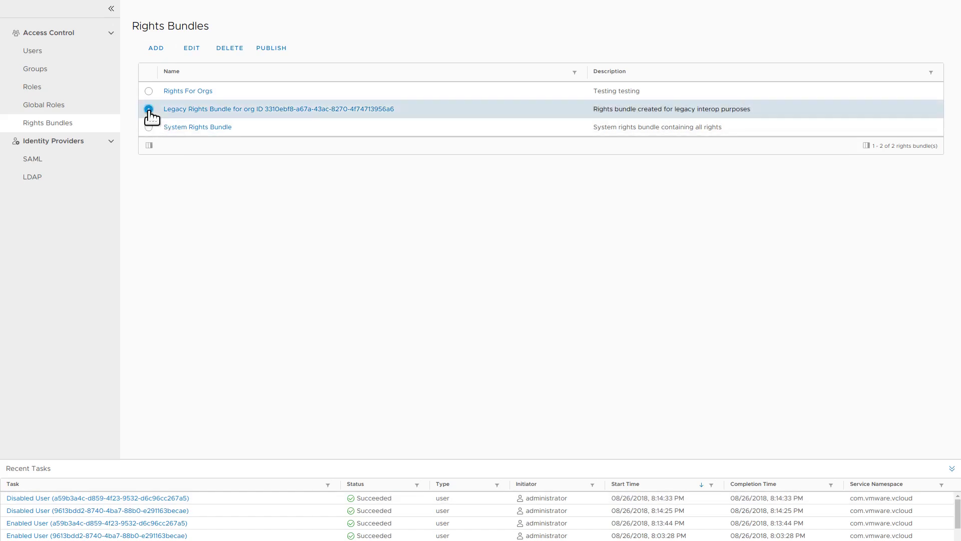
left_click(270, 48)
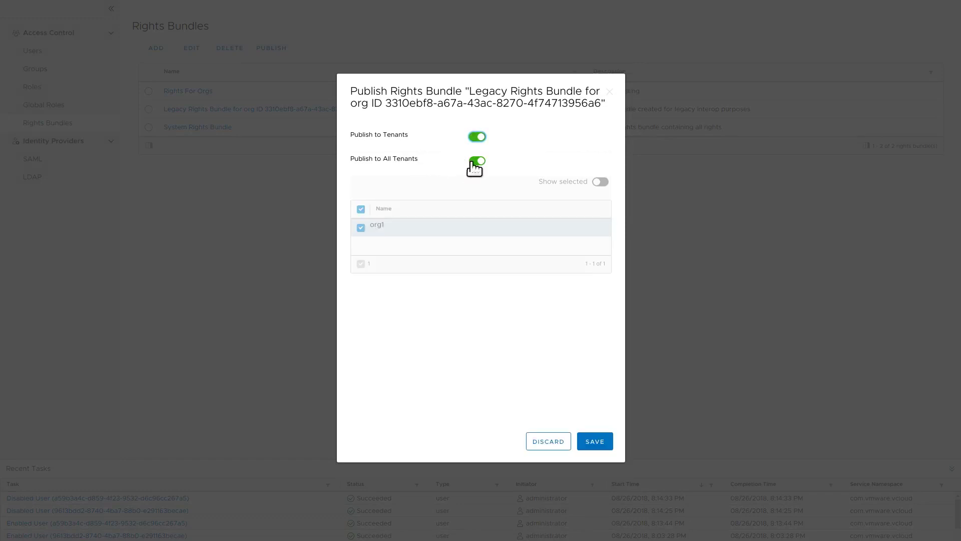
left_click(477, 137)
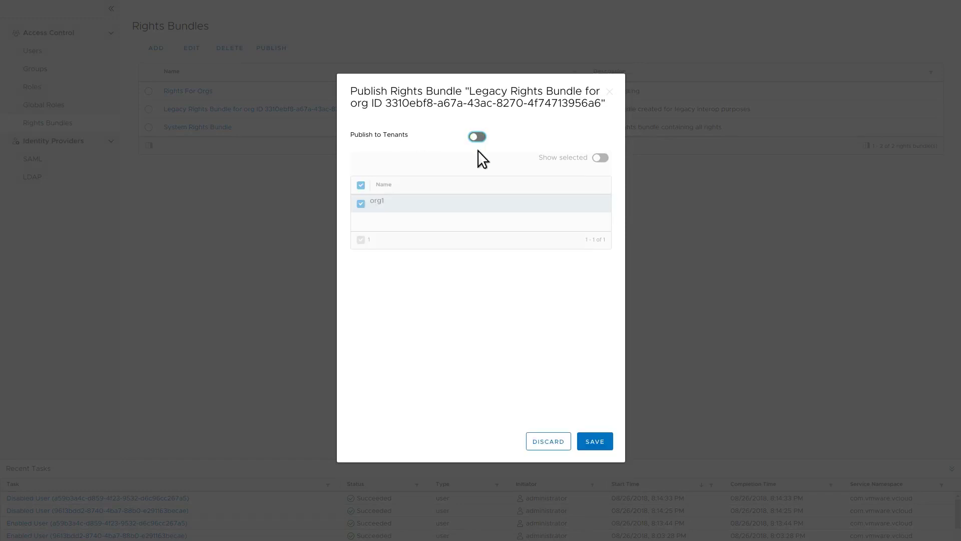
left_click(599, 441)
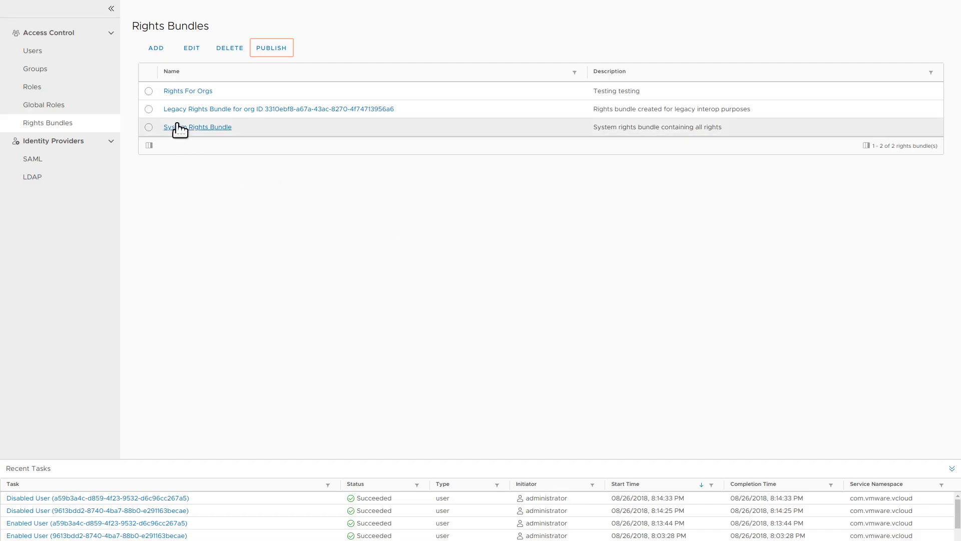
Open the "Rights For Orgs" rights bundle, publish it to all tenants, and save.
left_click(176, 92)
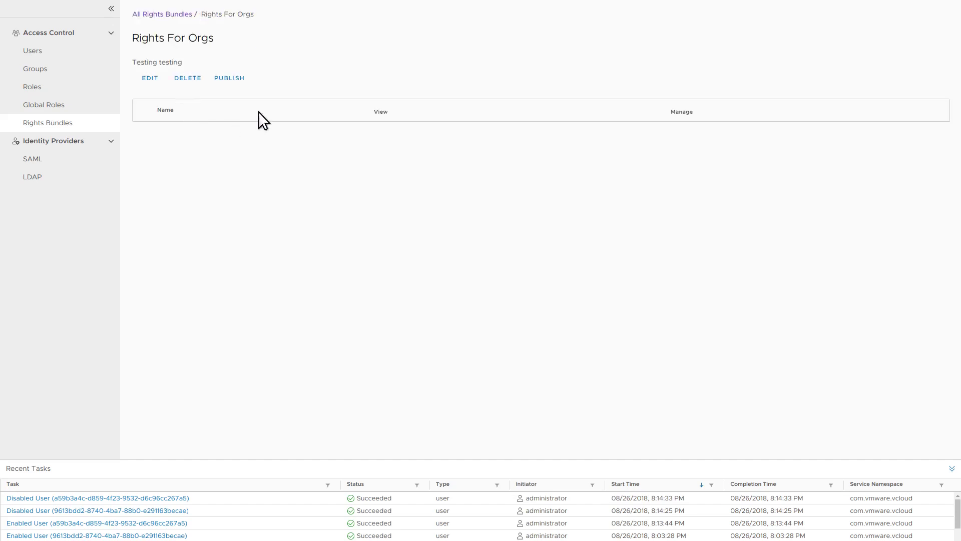
left_click(240, 84)
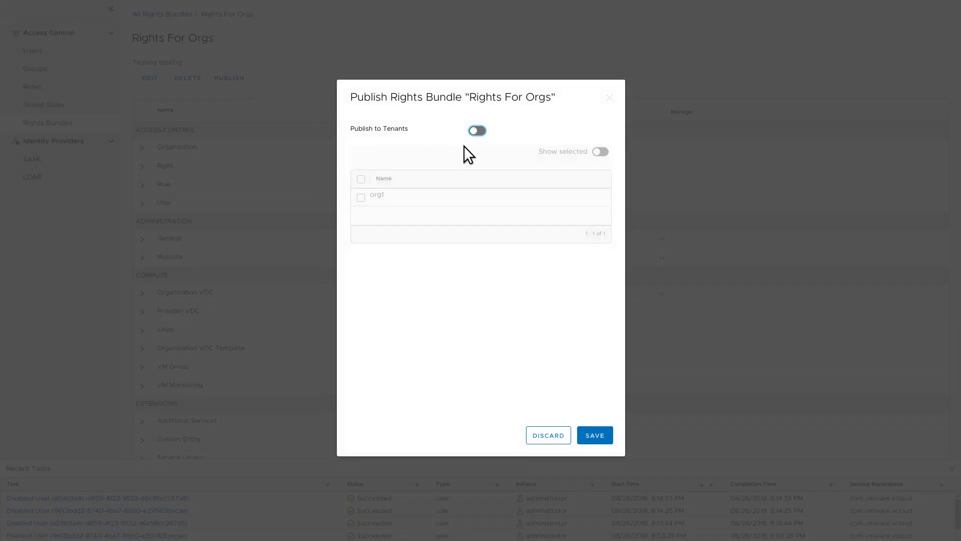
left_click(476, 131)
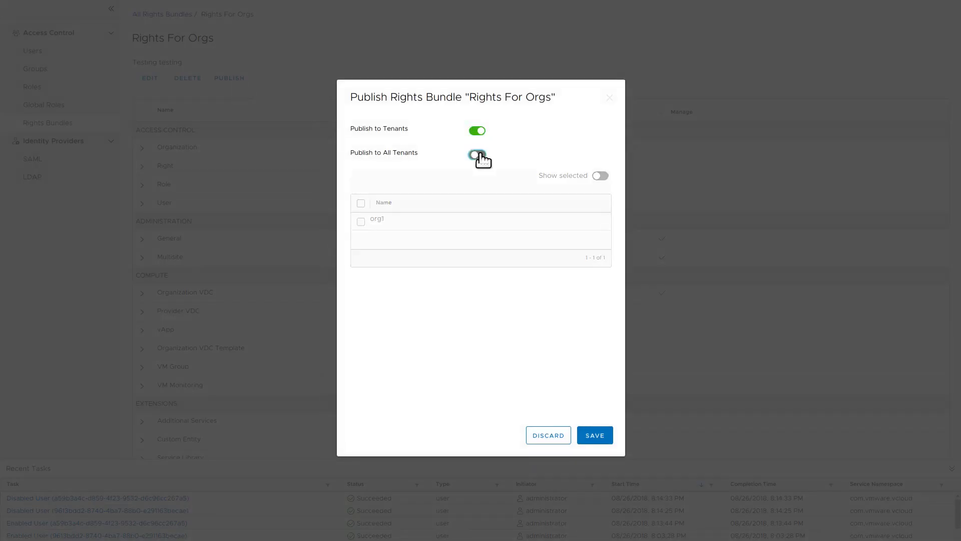
left_click(598, 431)
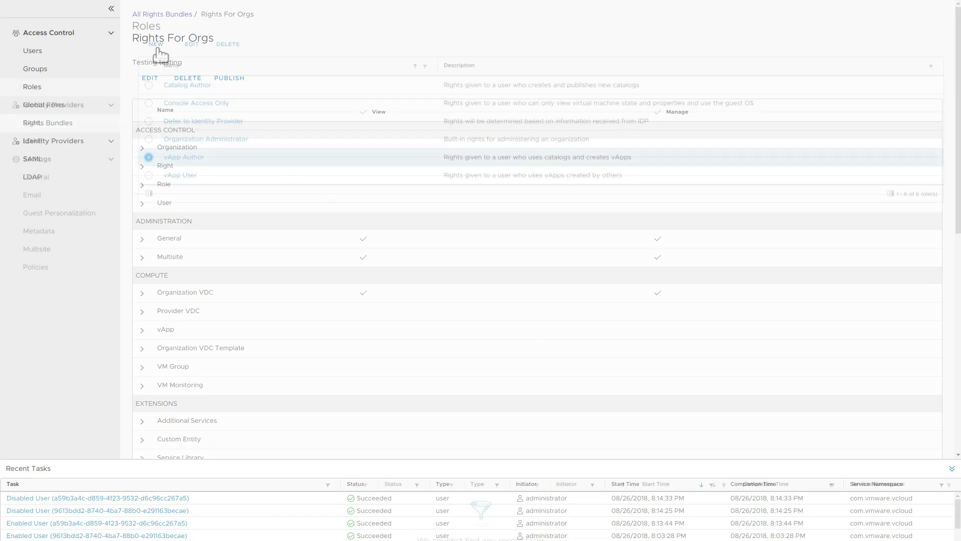
Open a blank Add Role form for the organization and inspect the Right category under Access Control.
left_click(156, 45)
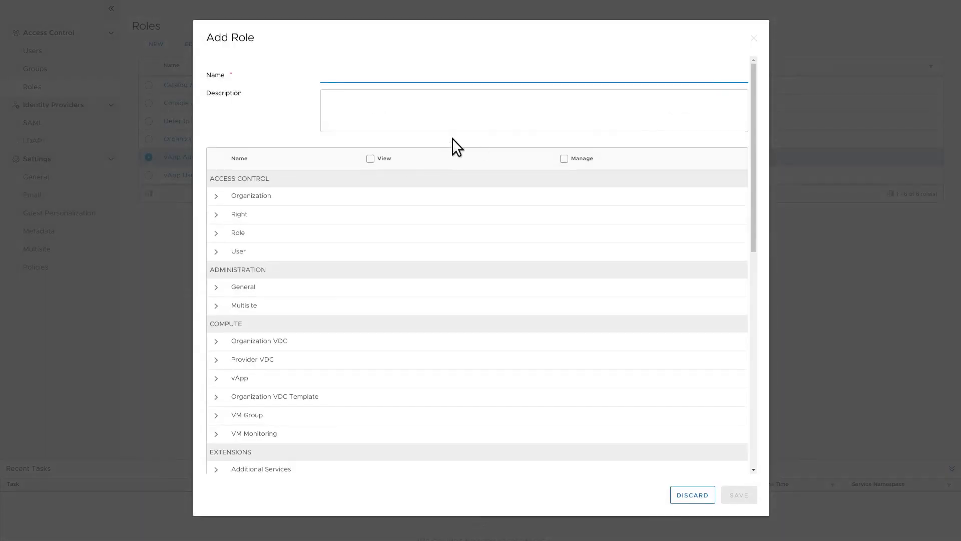
left_click(216, 216)
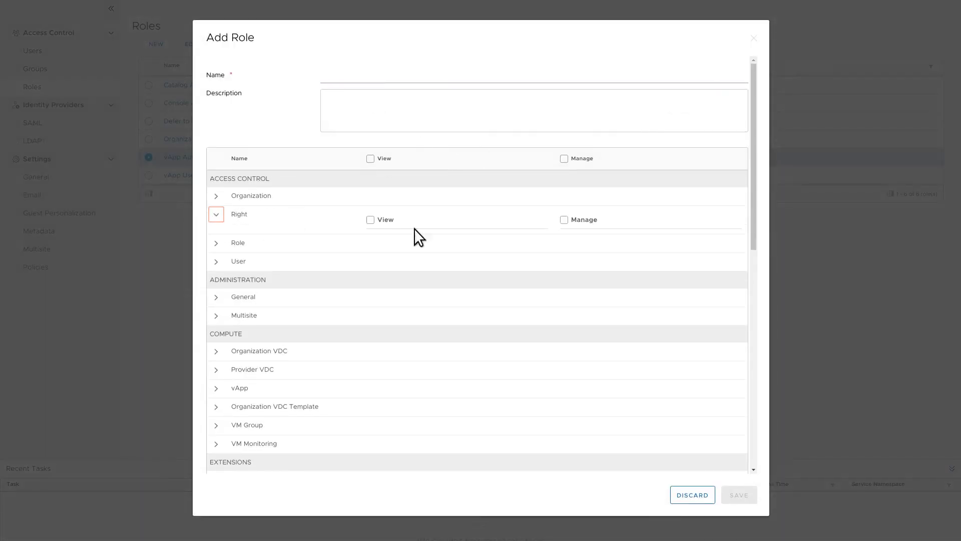
left_click(217, 217)
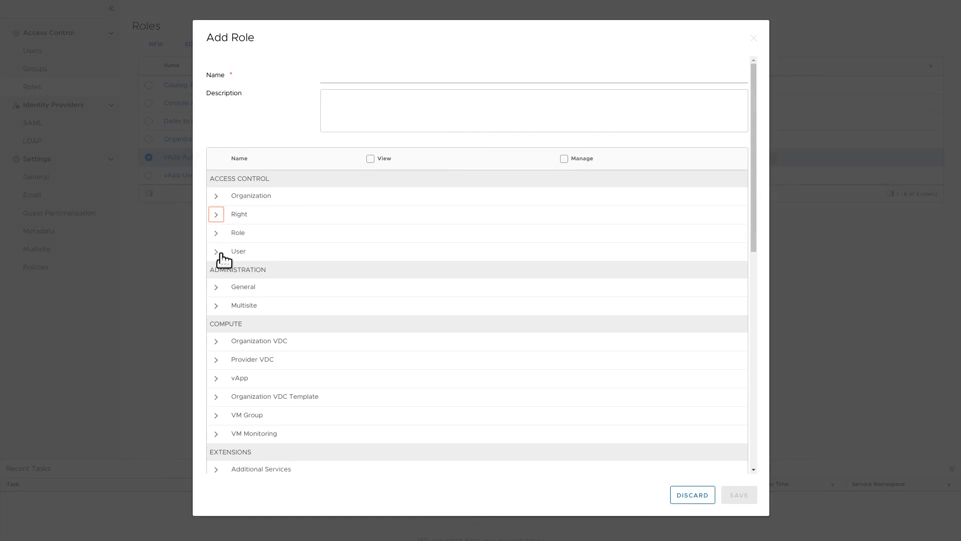
Select all View and Manage rights for General and Multisite under Administration in the new organization role.
left_click(216, 287)
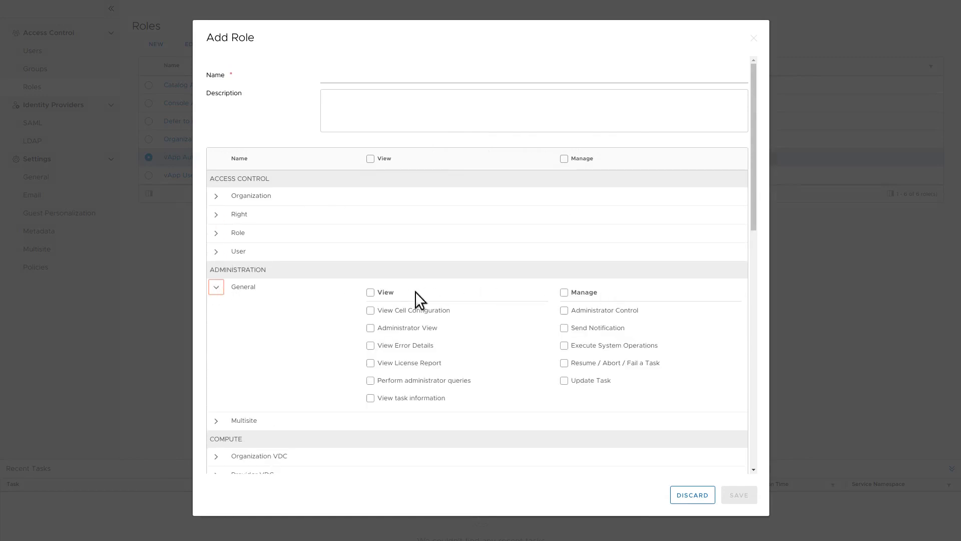
left_click(386, 294)
left_click(565, 293)
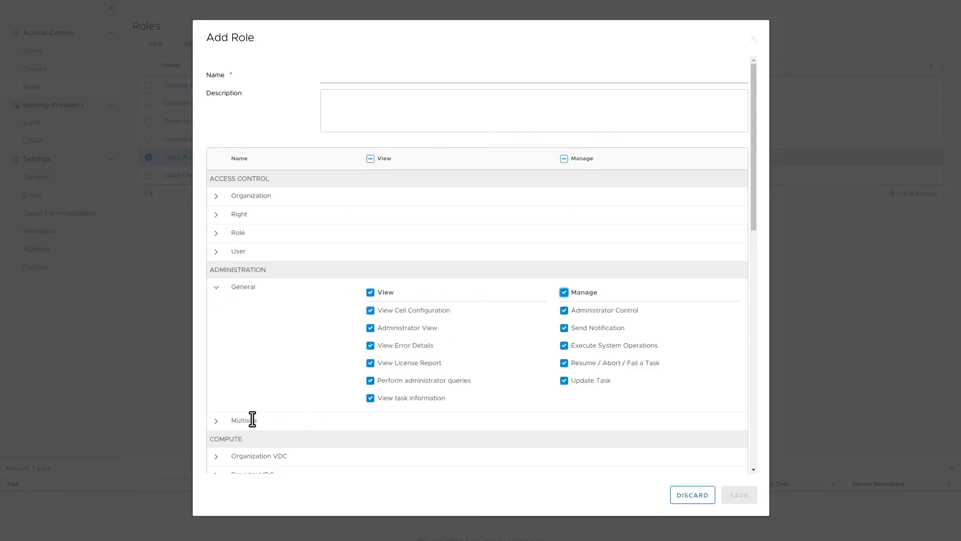
left_click(216, 423)
left_click(371, 425)
left_click(565, 426)
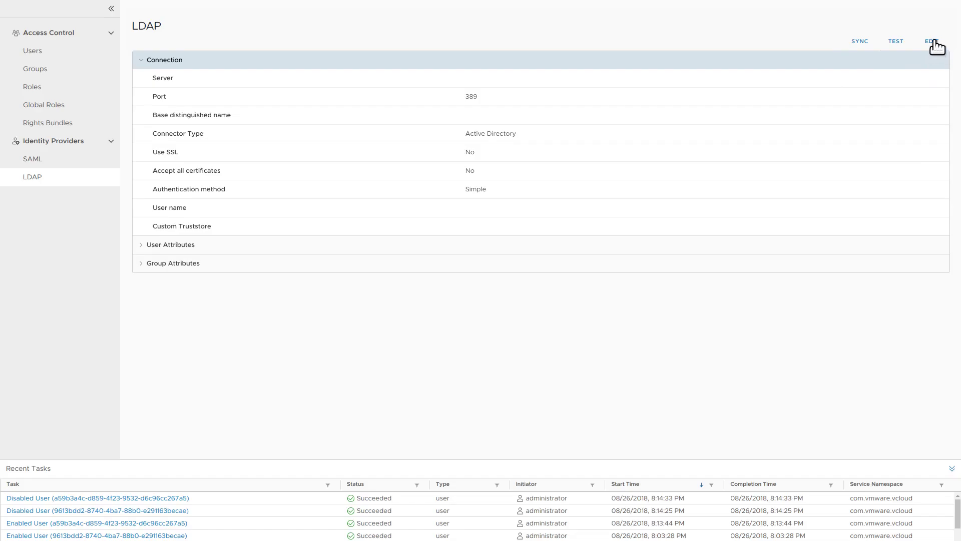
Review the provider LDAP user attributes, group attributes and connection settings in the edit form, and discard it.
left_click(932, 42)
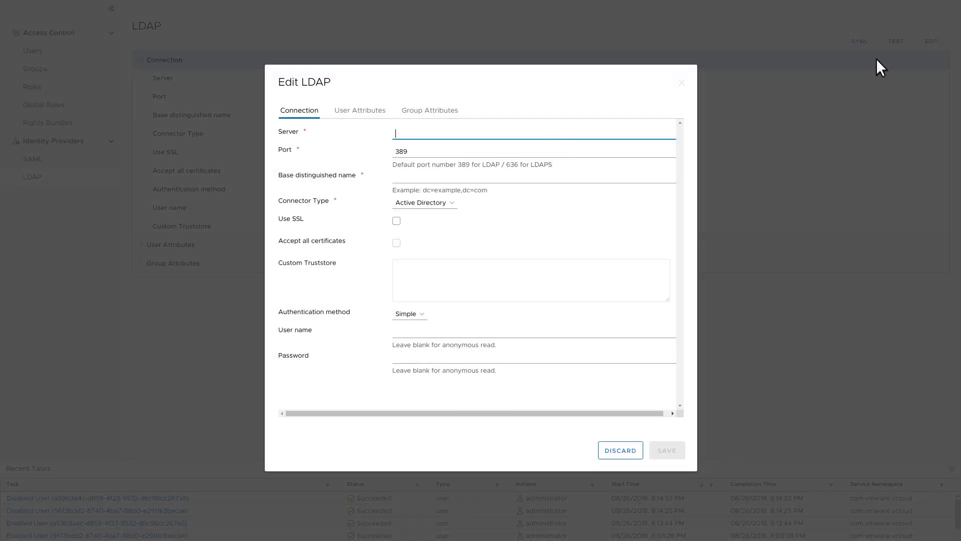
left_click(370, 110)
left_click(458, 112)
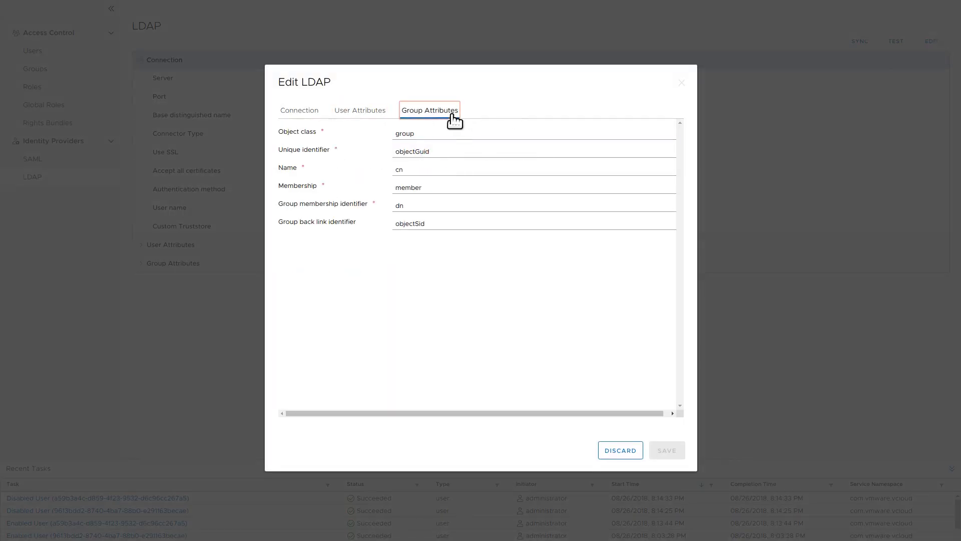
left_click(318, 111)
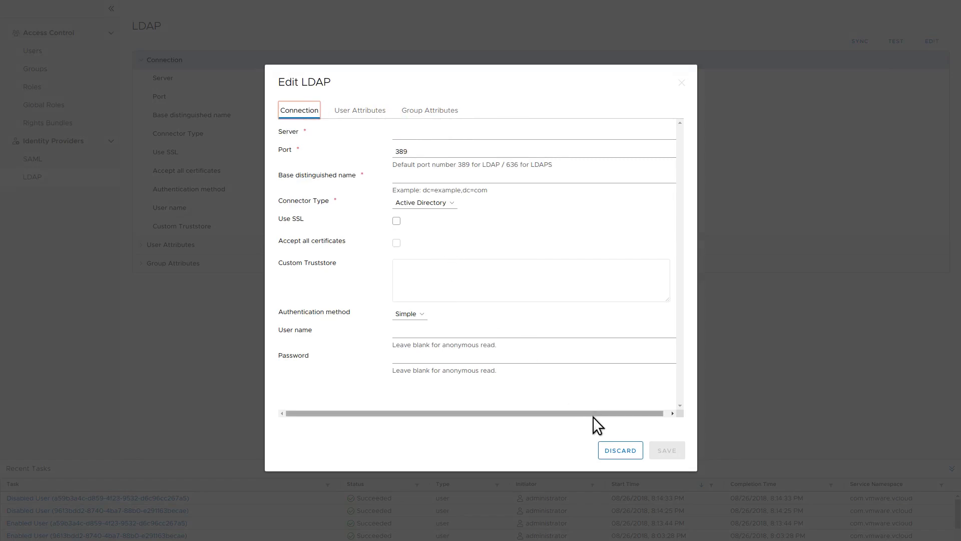
left_click(619, 452)
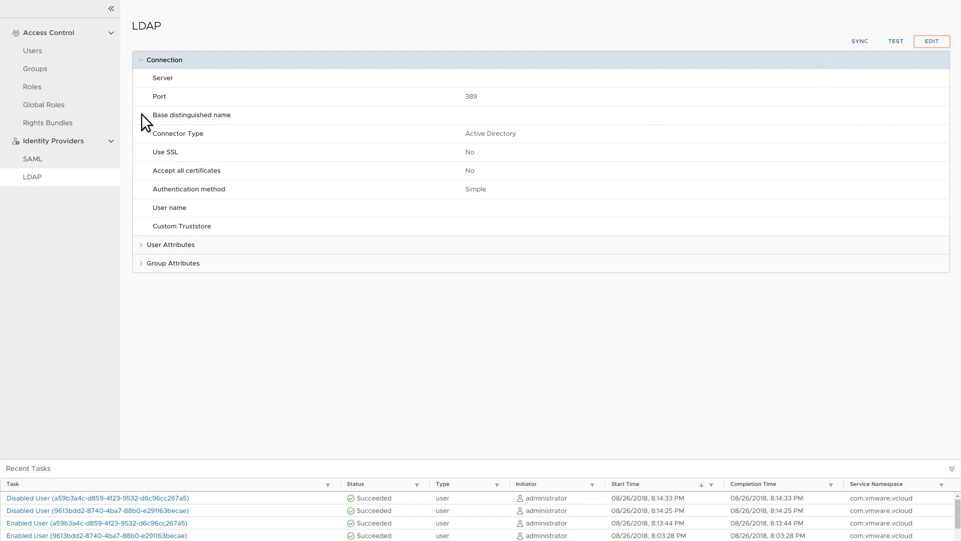
Open the provider's Import Groups form, examine its role assignment options, and discard it.
left_click(48, 72)
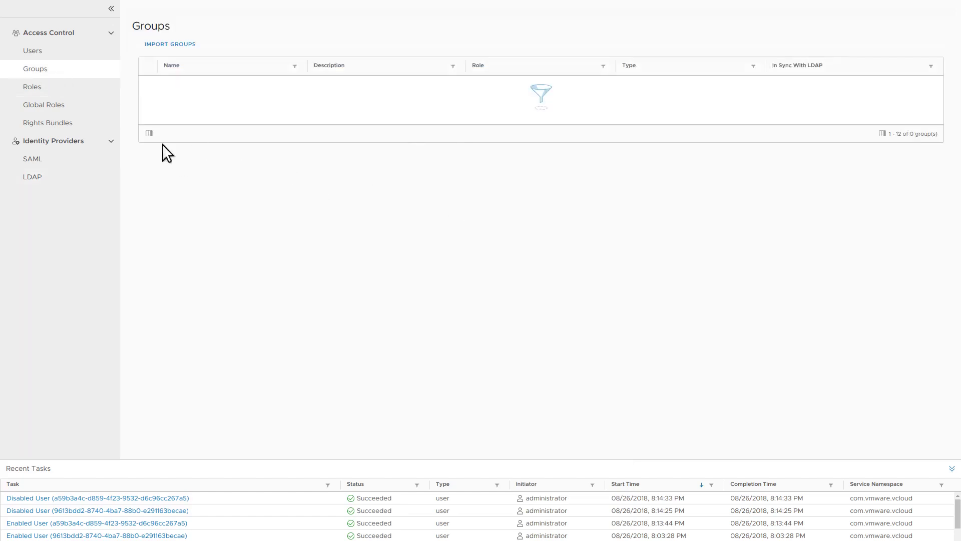
left_click(186, 45)
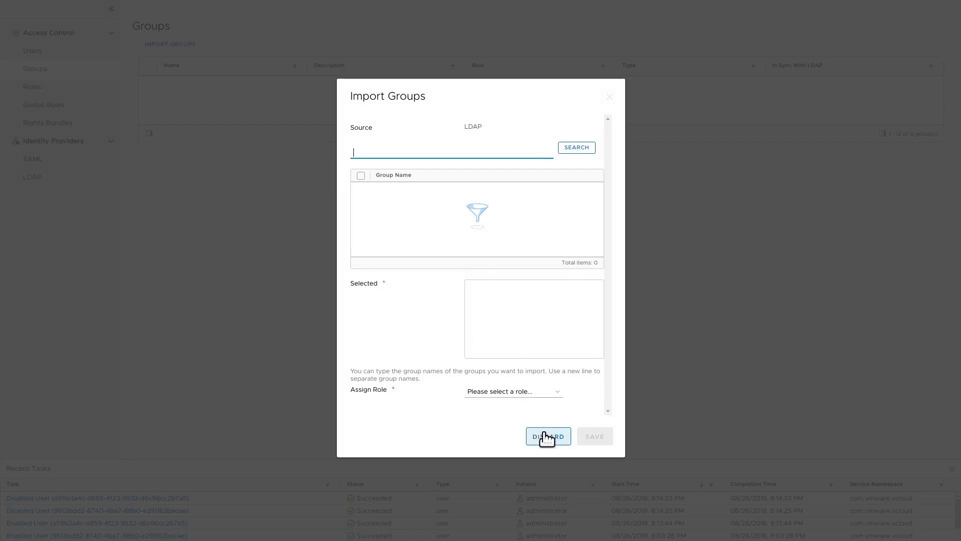
left_click(481, 391)
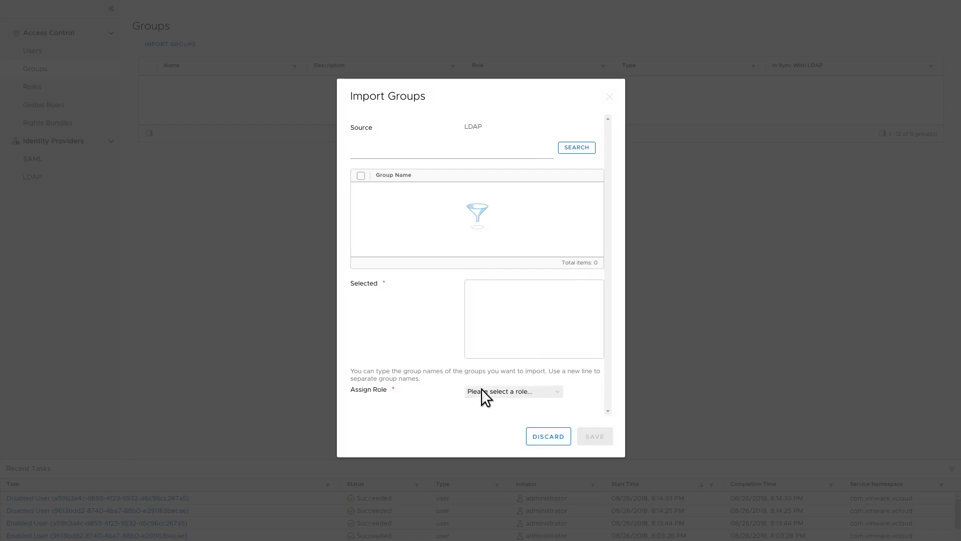
left_click(419, 387)
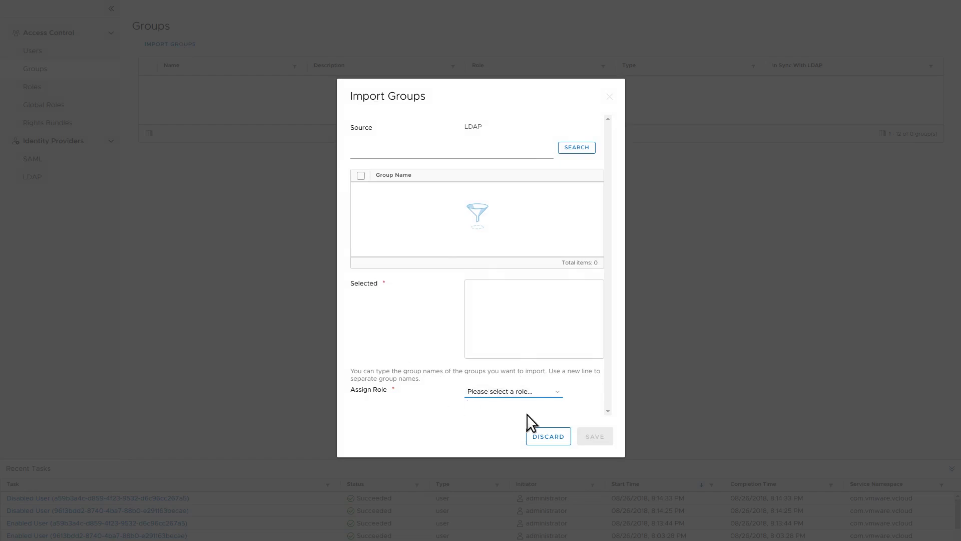
left_click(559, 437)
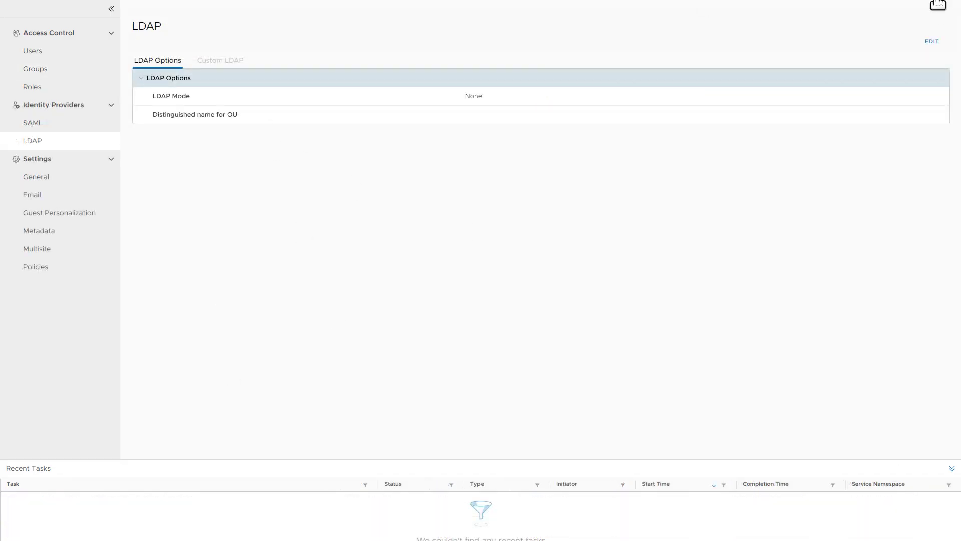
Try the VCD system and custom LDAP service options for the organization, discard them, and view the organization's groups list.
left_click(932, 41)
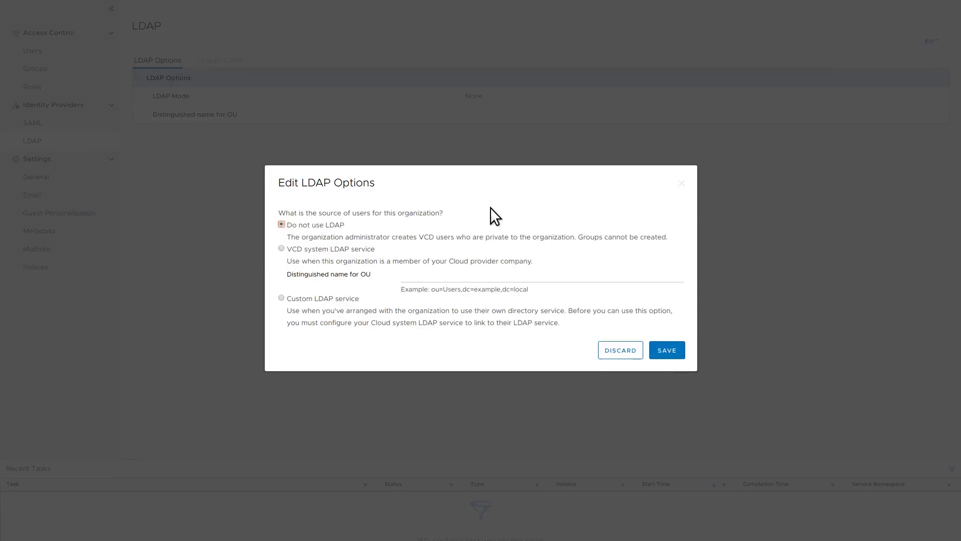
left_click(279, 247)
left_click(281, 298)
left_click(620, 350)
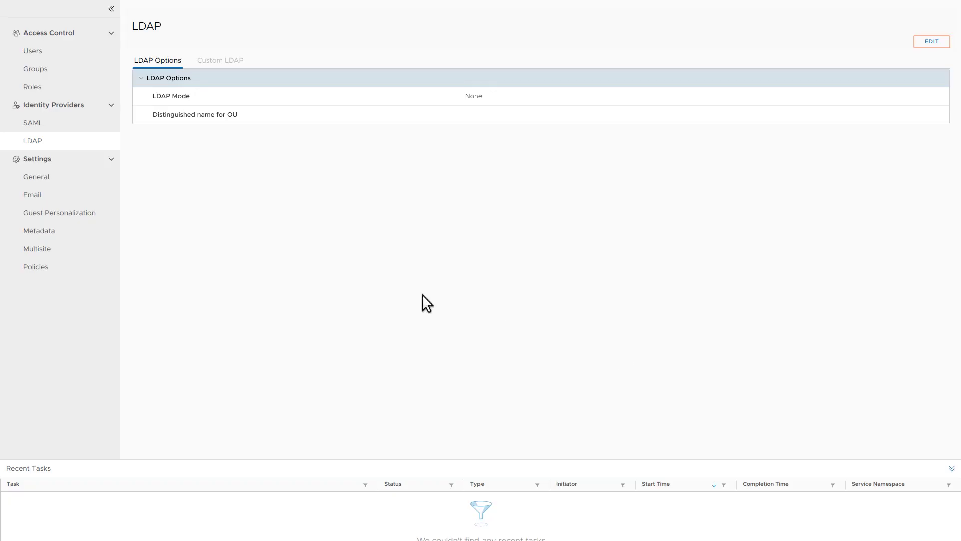
left_click(59, 73)
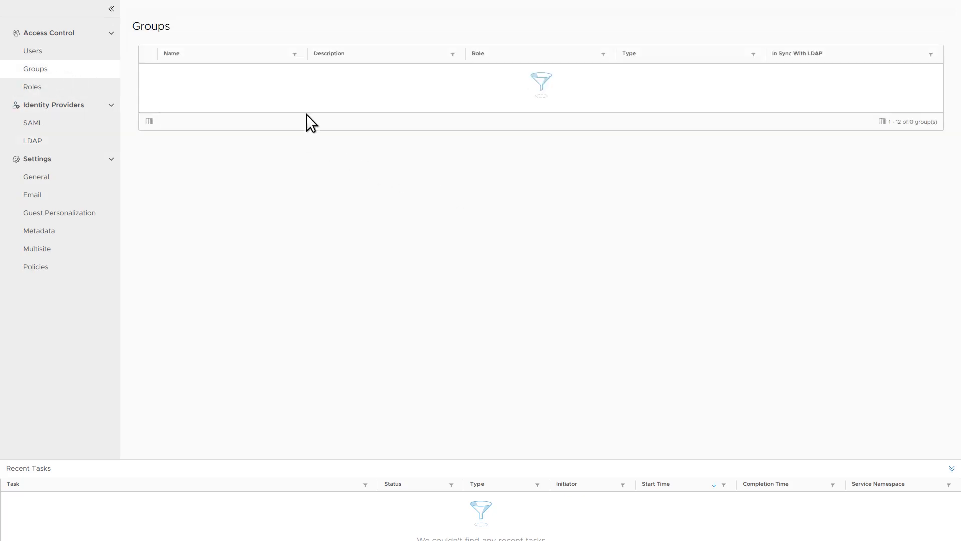